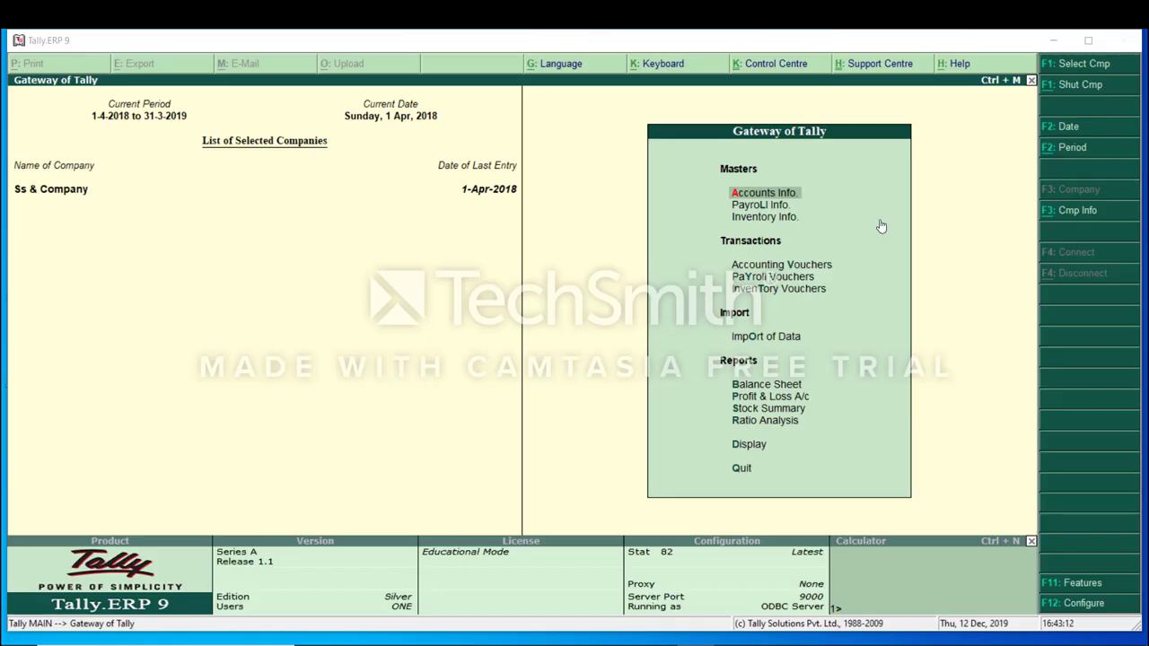
Open Payroll Info. from Gateway of Tally and highlight Employees
left_click(762, 205)
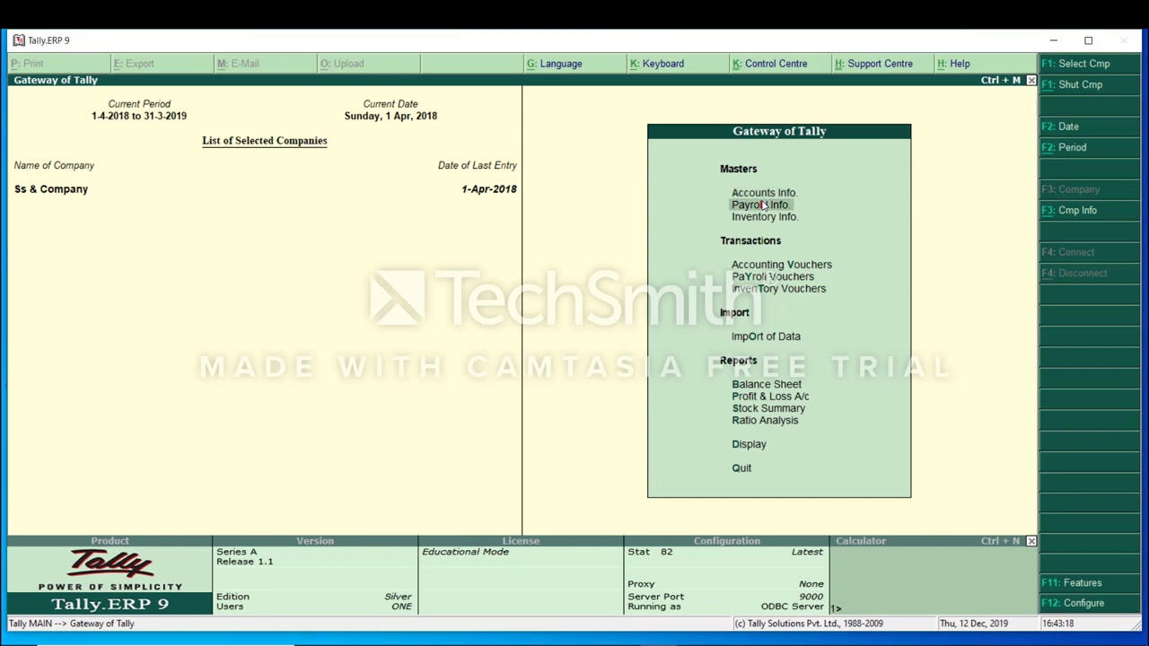
left_click(762, 205)
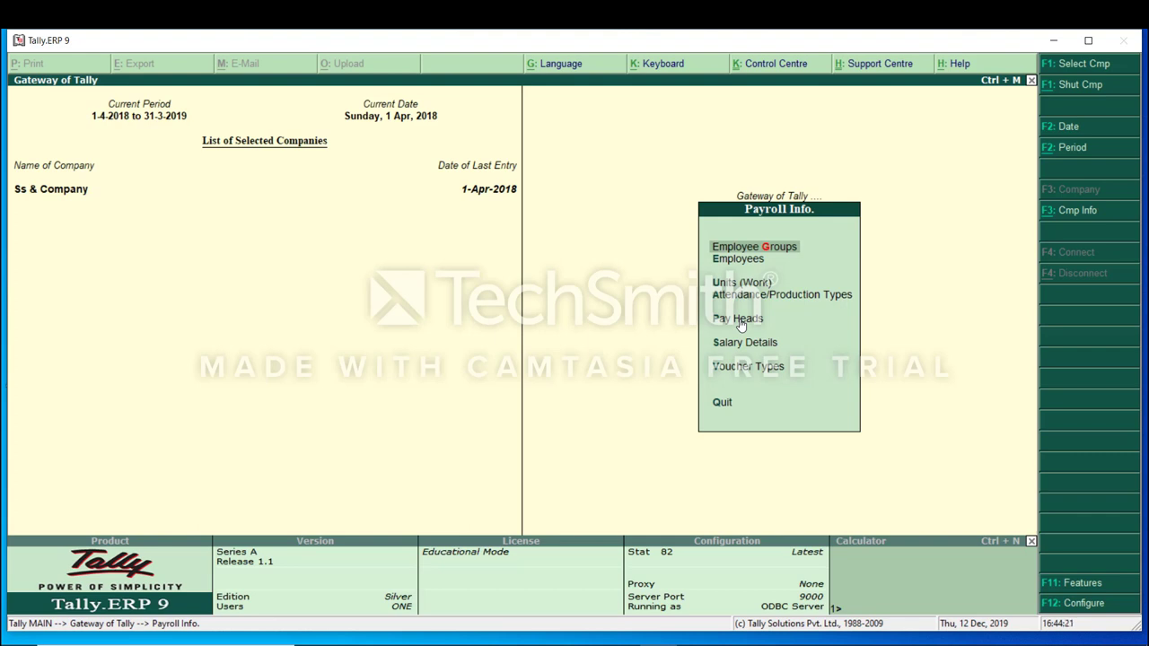
key("Down")
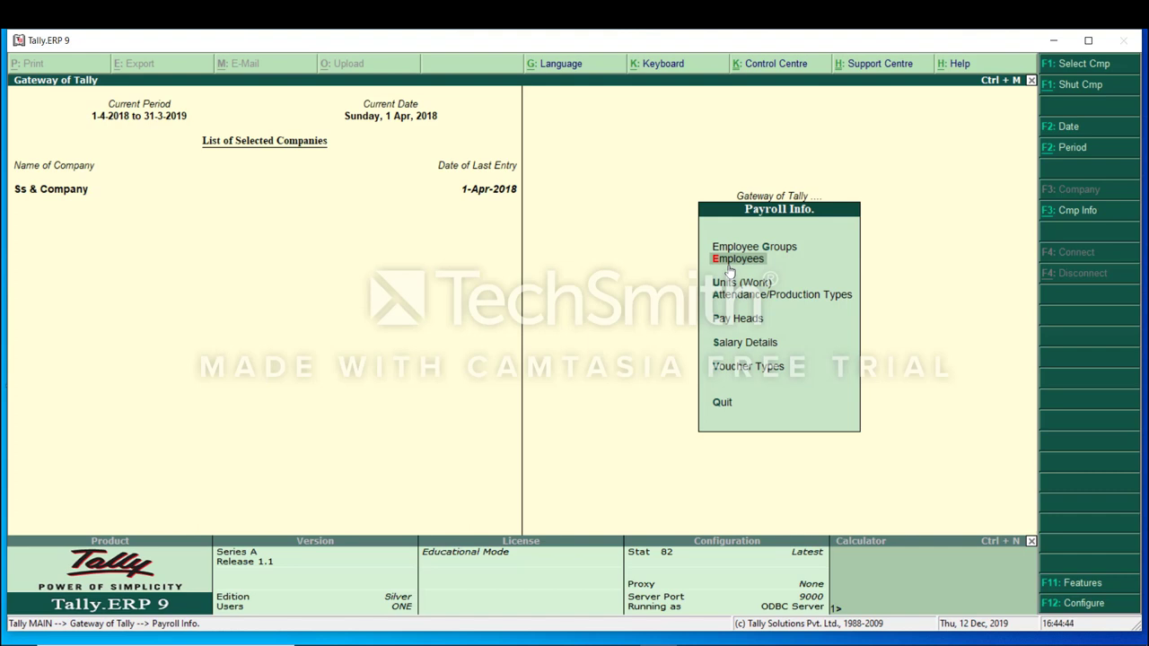
Go to Employees and choose Create under Single Employee
left_click(729, 267)
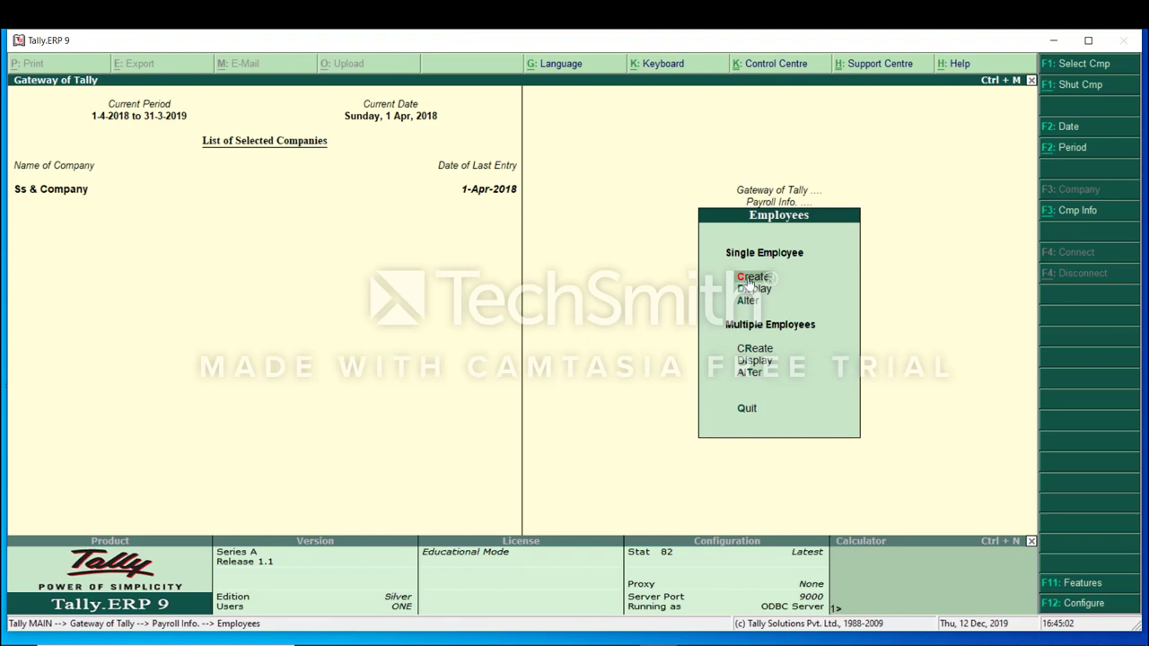
left_click(752, 279)
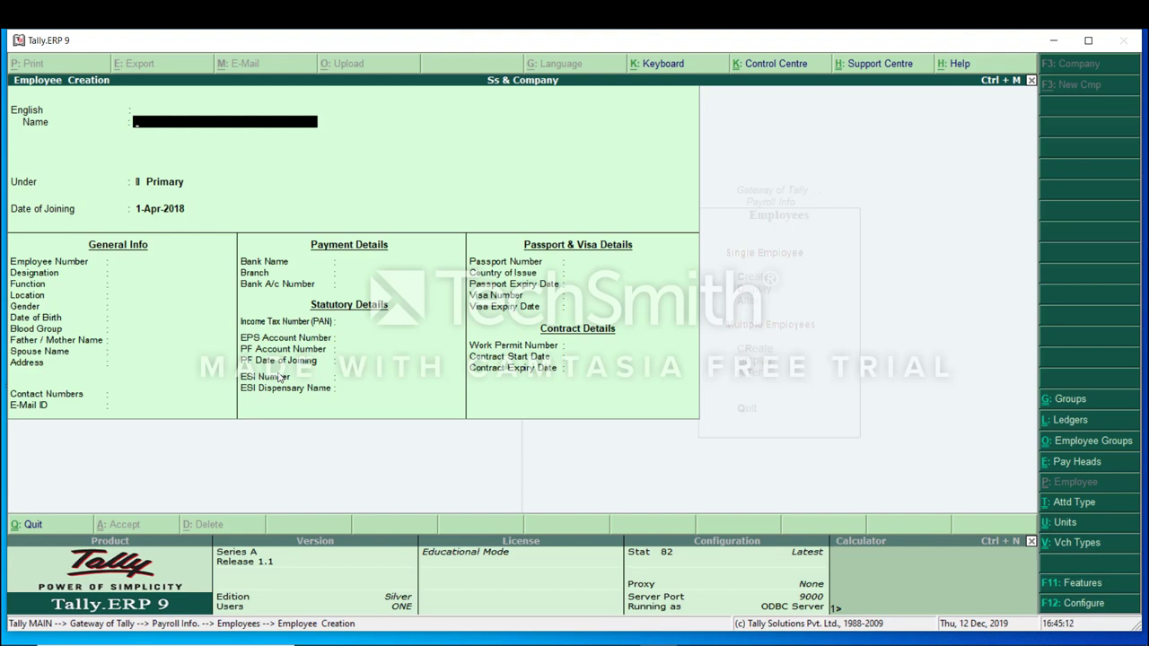
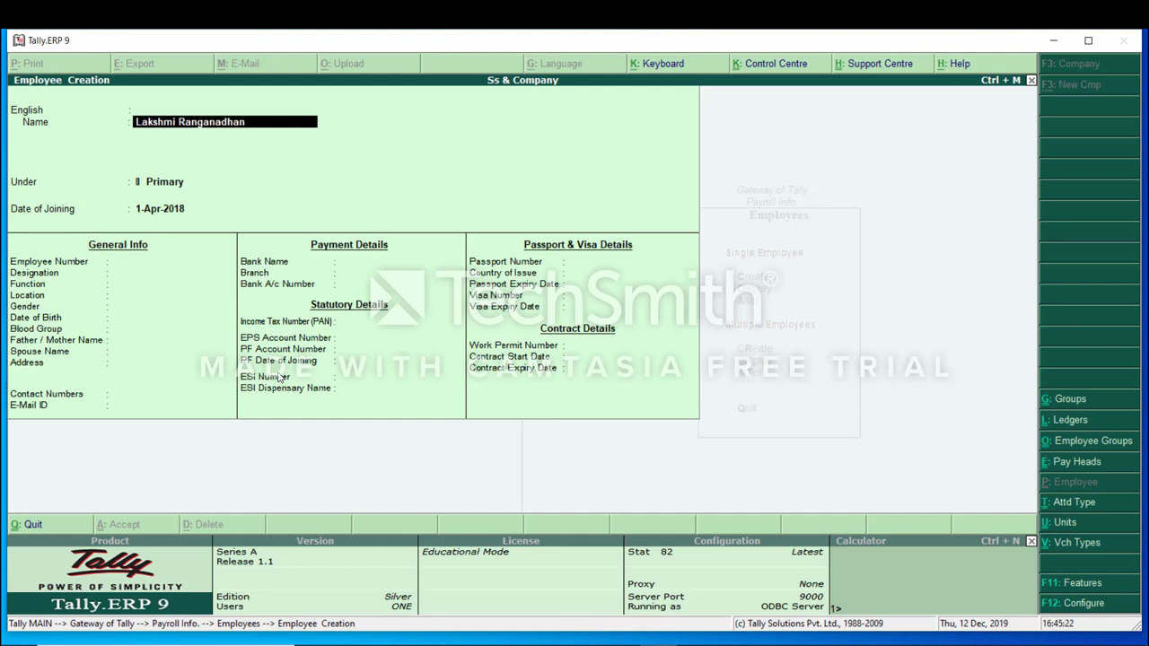
Enter the employee's full name with their initials 'LR' as the only alias
key("Return")
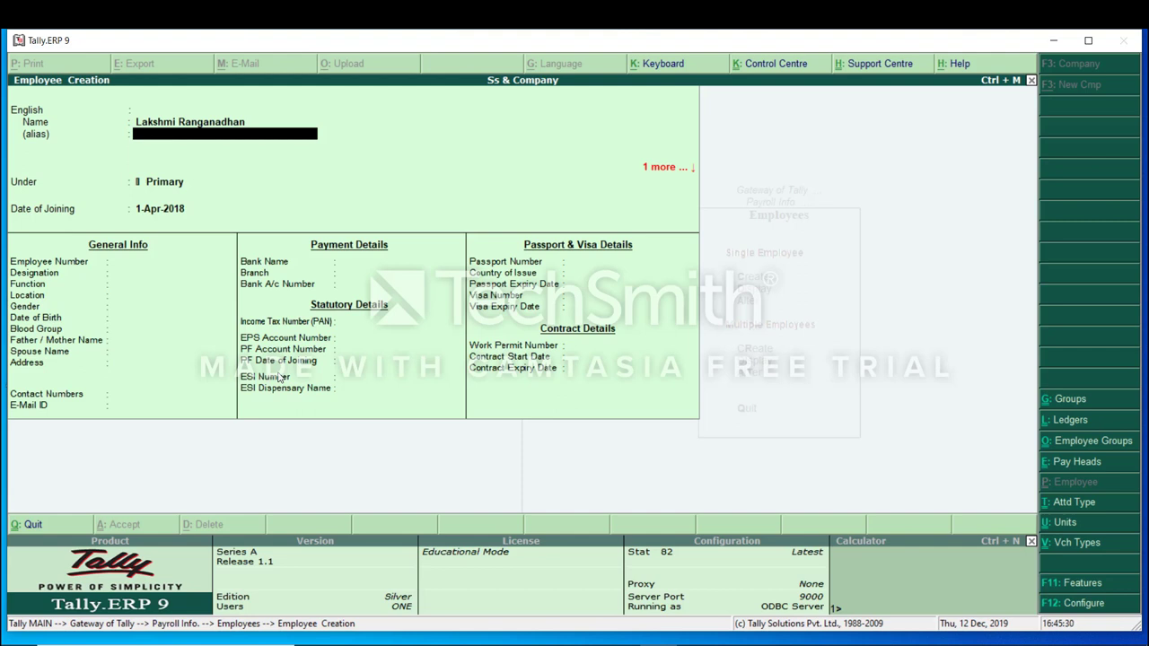
type("LR")
key("Return")
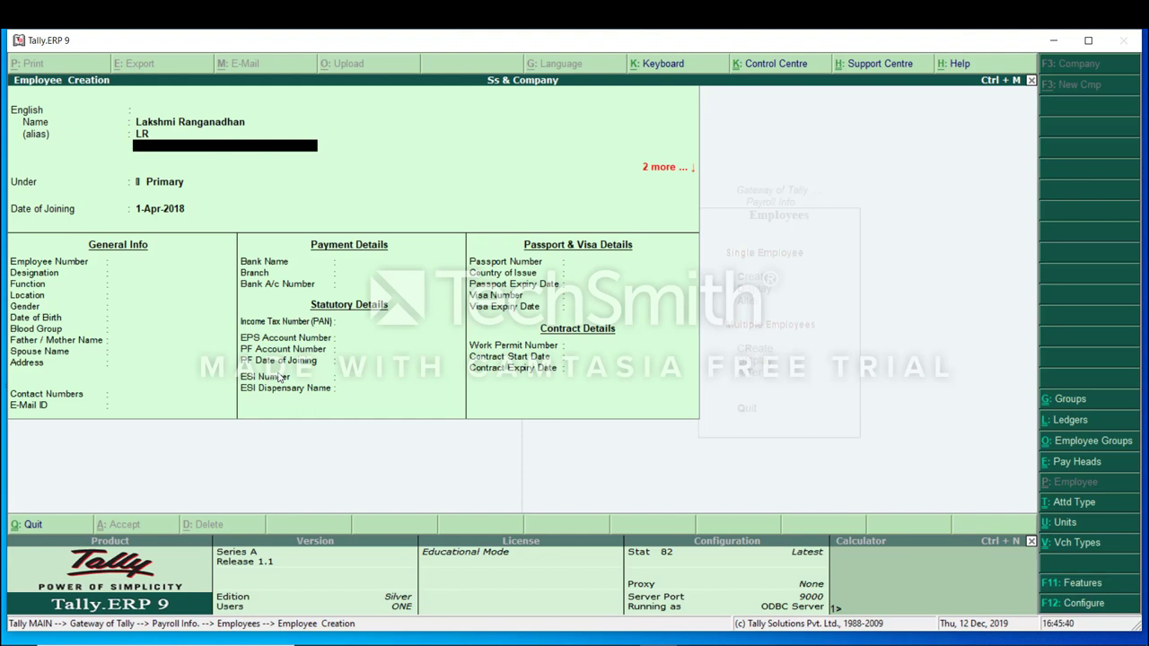
key("Return")
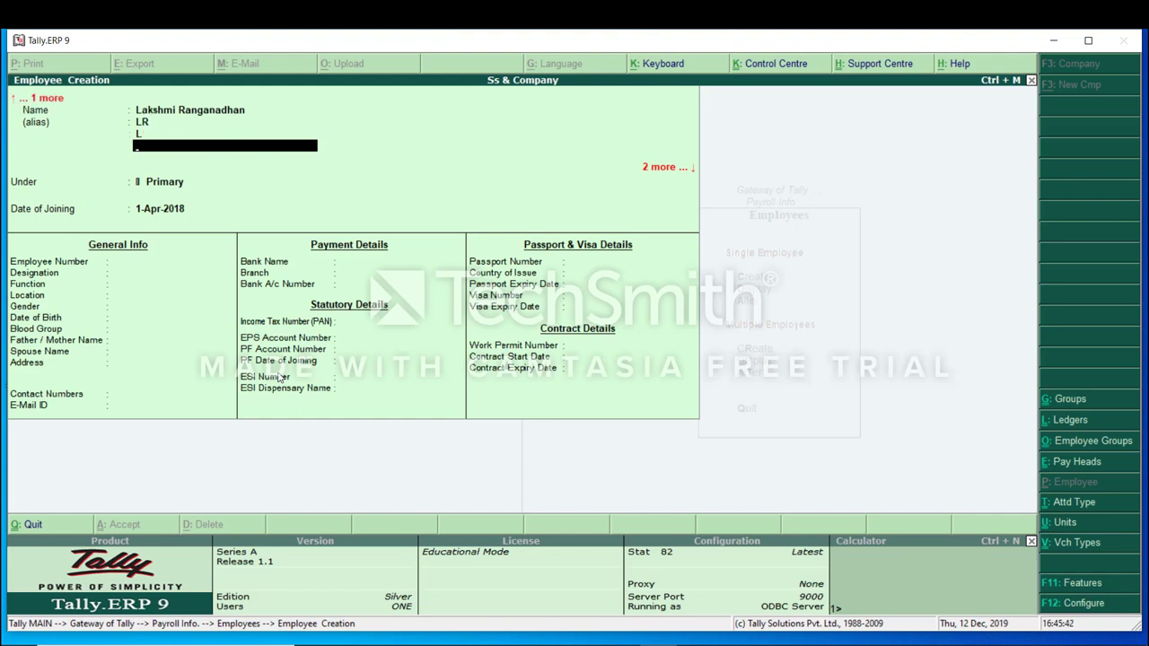
type("R")
key("Return")
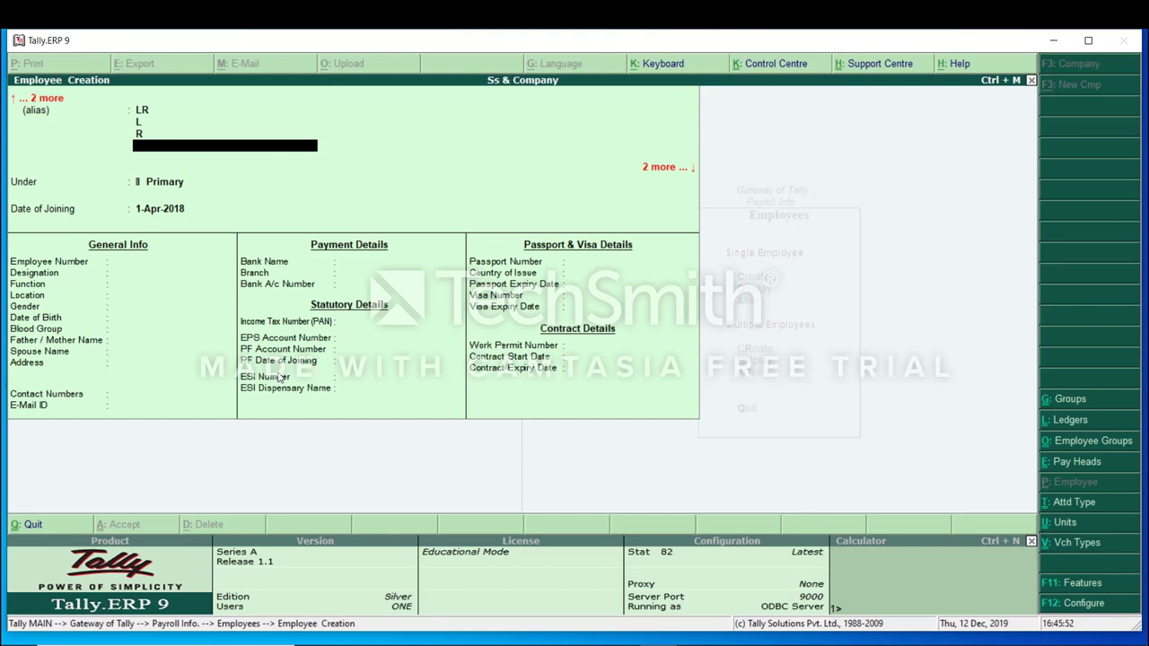
key("Up")
key("Up")
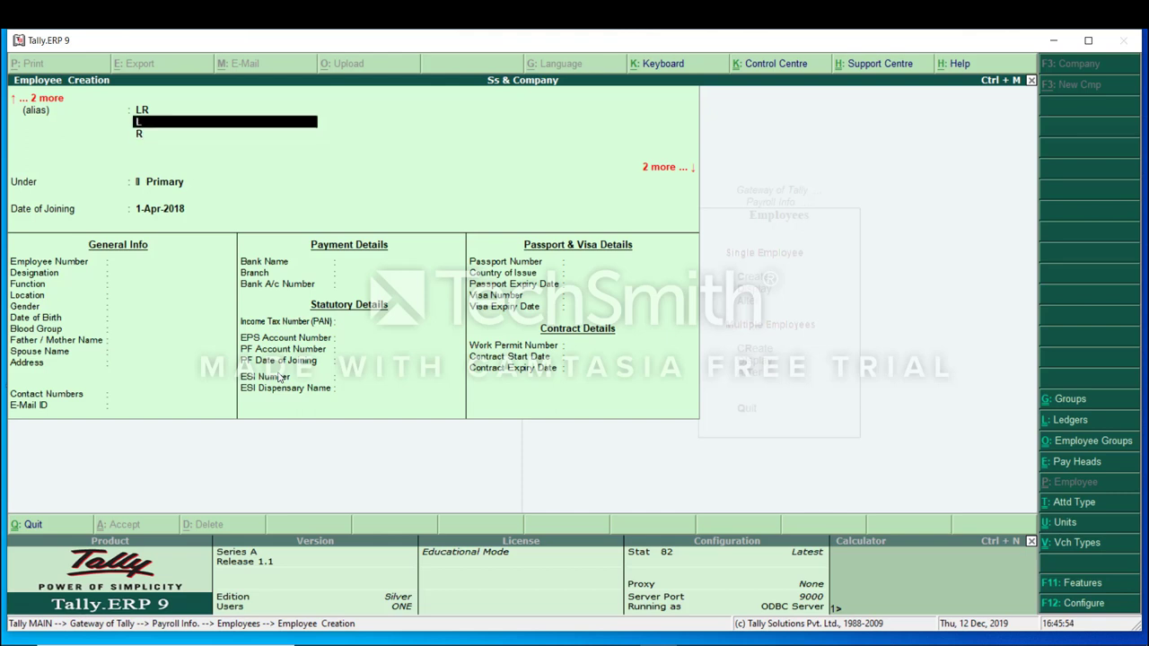
key("Down")
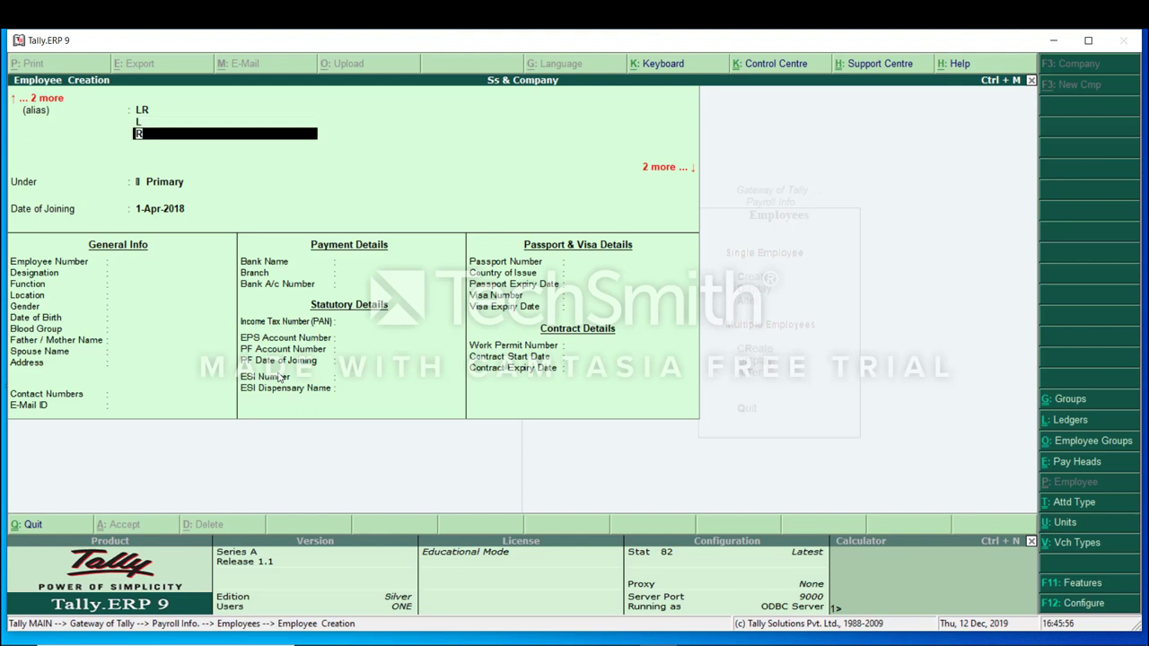
key("BackSpace")
key("BackSpace")
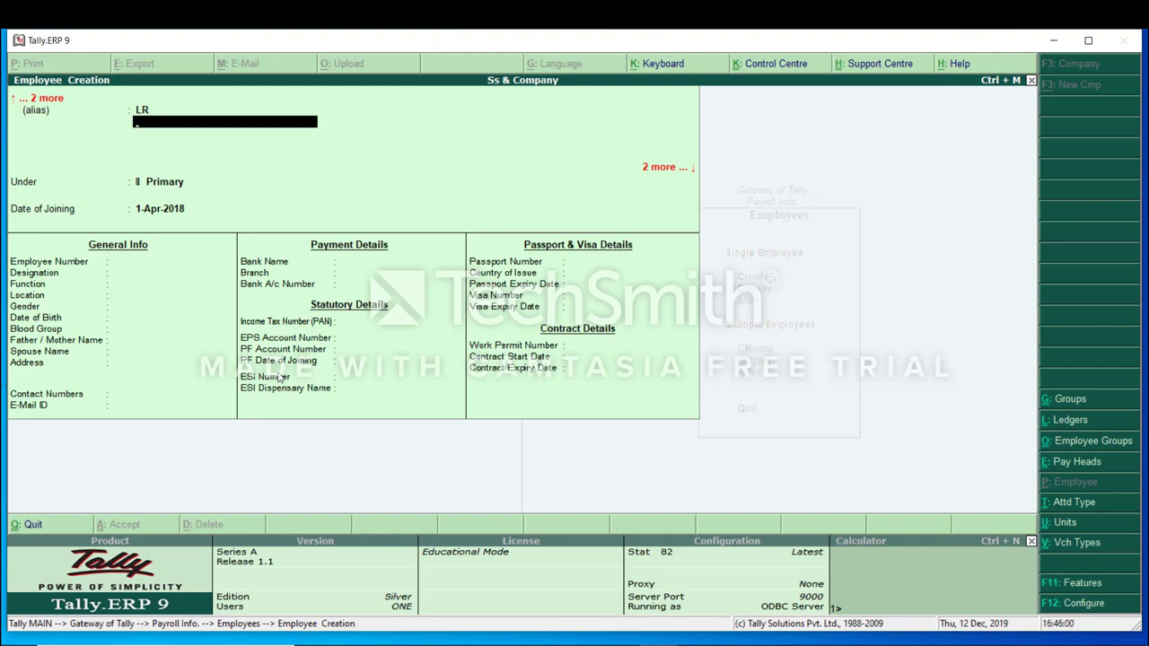
key("BackSpace")
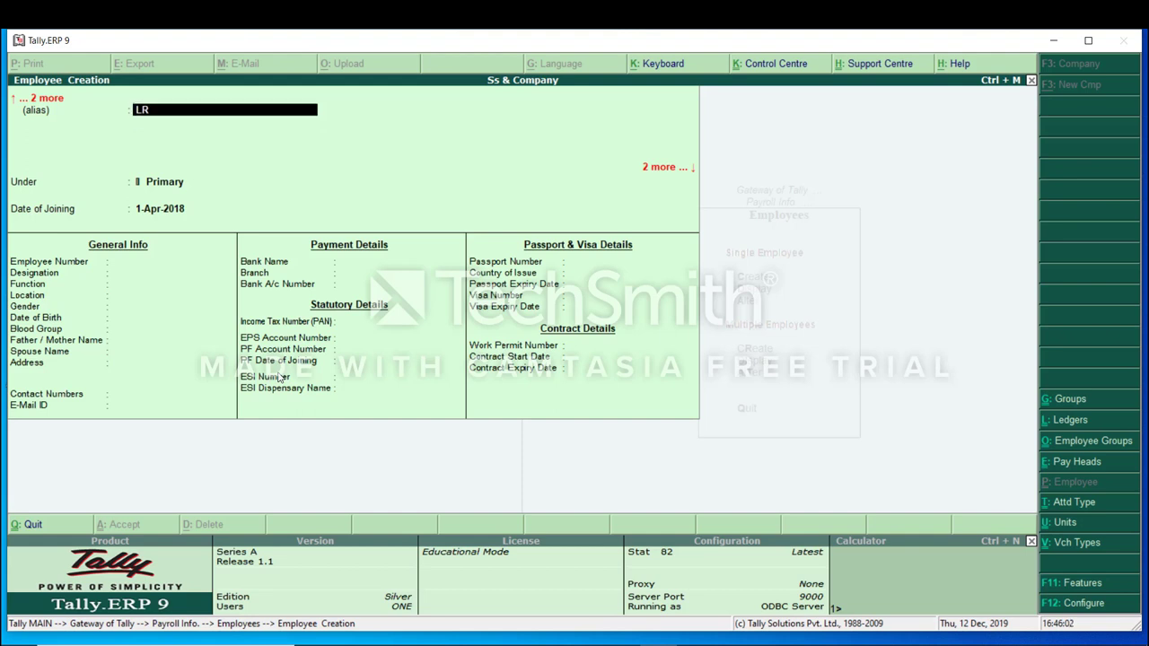
key("Return")
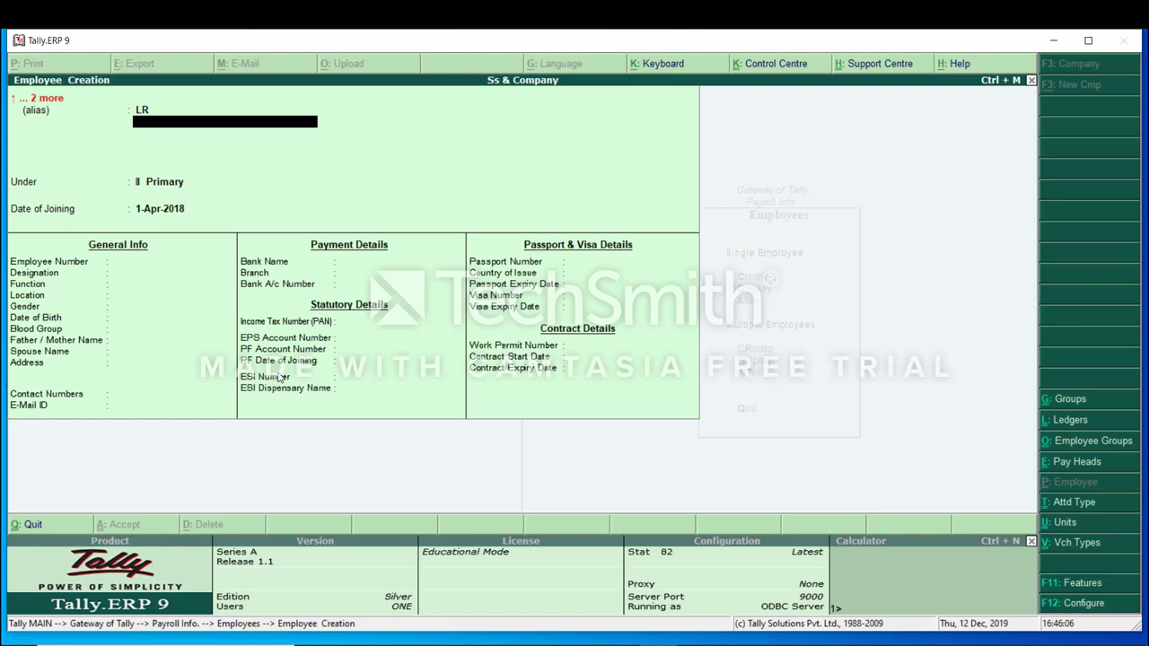
key("alt+g")
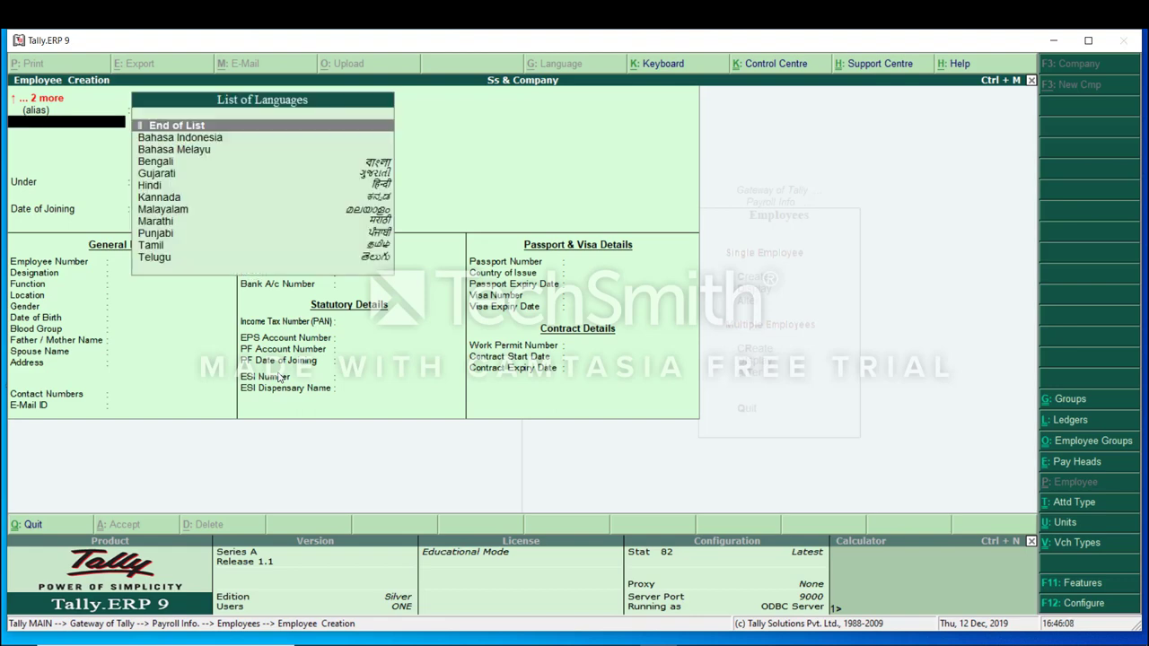
Skip the language list and set Under to Assistant Professor (Teaching Faculty)
key("Return")
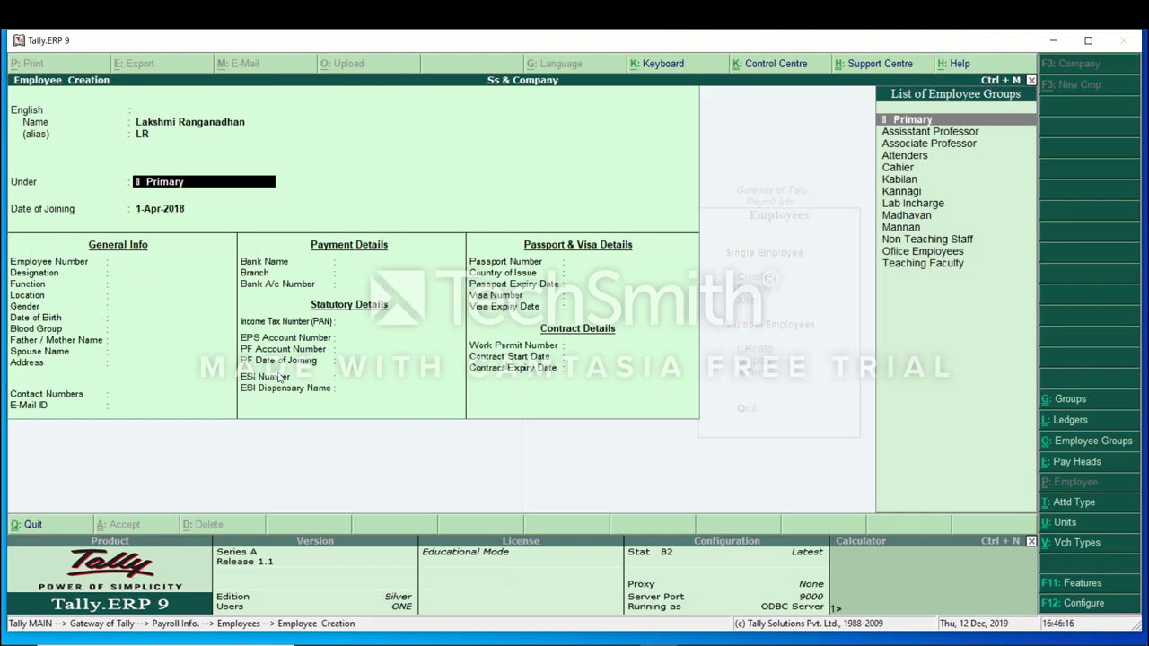
key("Down")
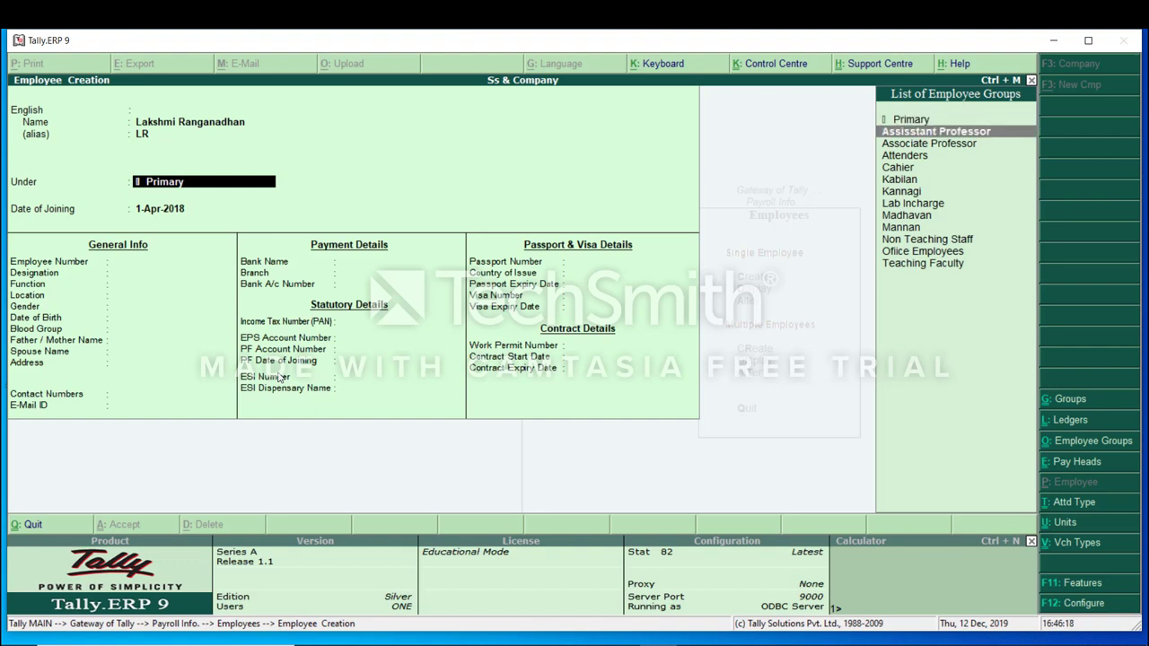
key("Down")
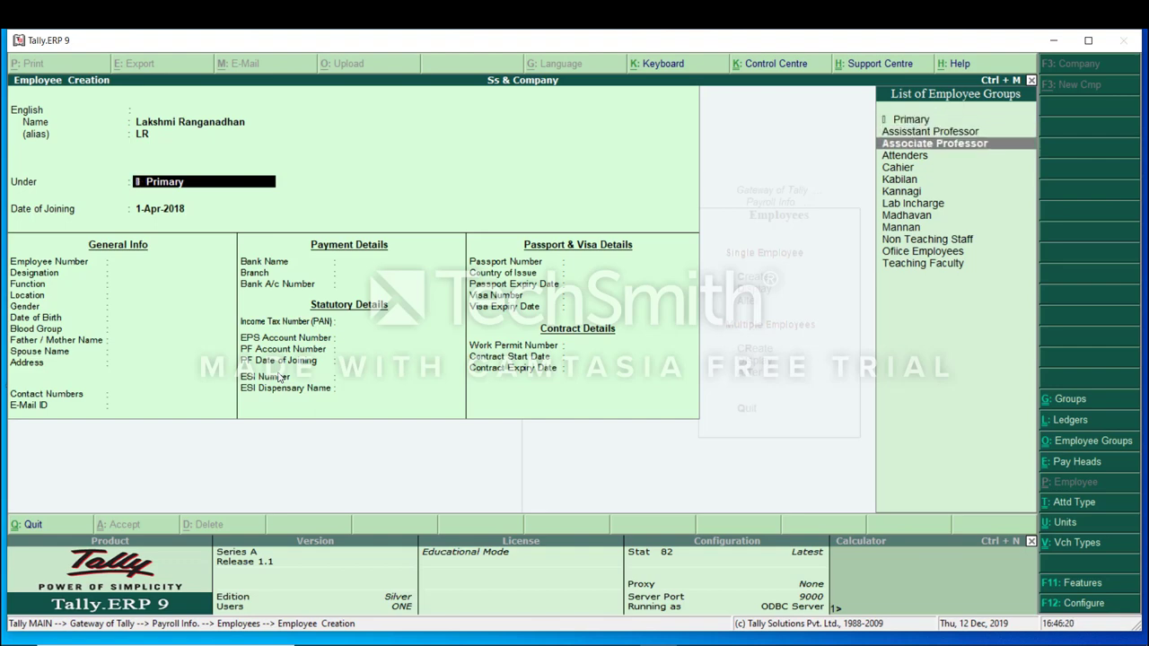
key("Up")
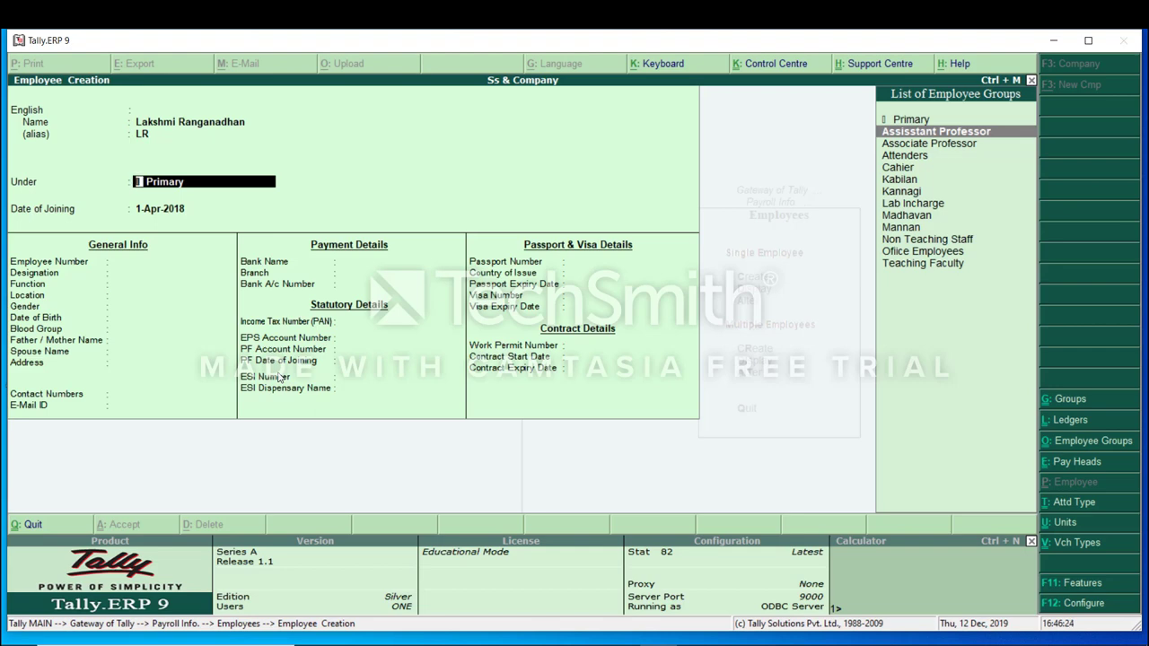
key("Return")
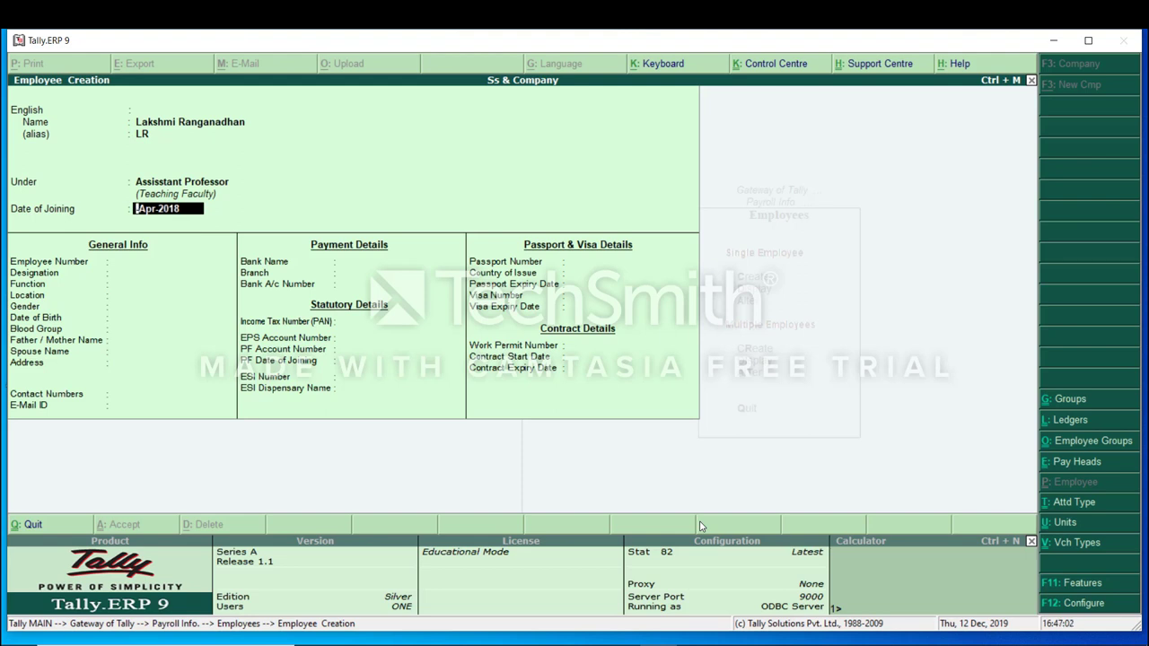
Correct the date of joining from 10-Apr-2018 to 1-Apr-2018
type("10")
type("-Apr")
type("-")
type("20")
type("18")
key("BackSpace")
key("BackSpace")
key("BackSpace")
key("BackSpace")
key("BackSpace")
key("BackSpace")
key("BackSpace")
key("BackSpace")
key("BackSpace")
type("Apr")
type("-")
type("2018")
key("Return")
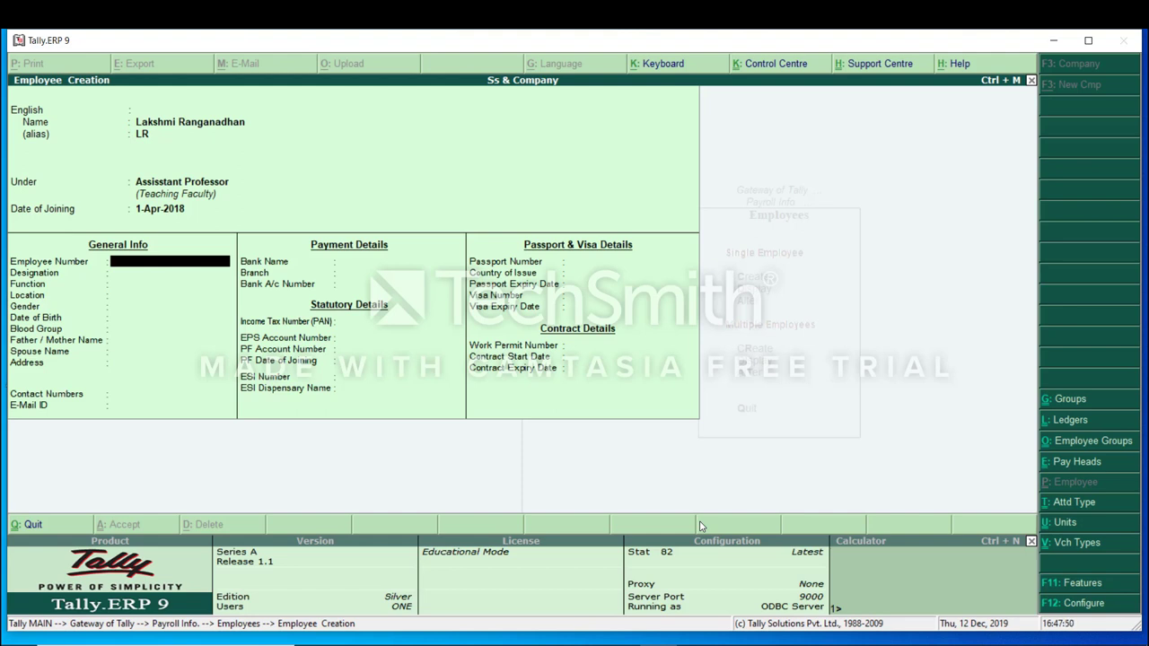
Enter the employee number, designation Assistant Professor, function Teaching and location Coimbatore
type("251")
type("0023")
key("Return")
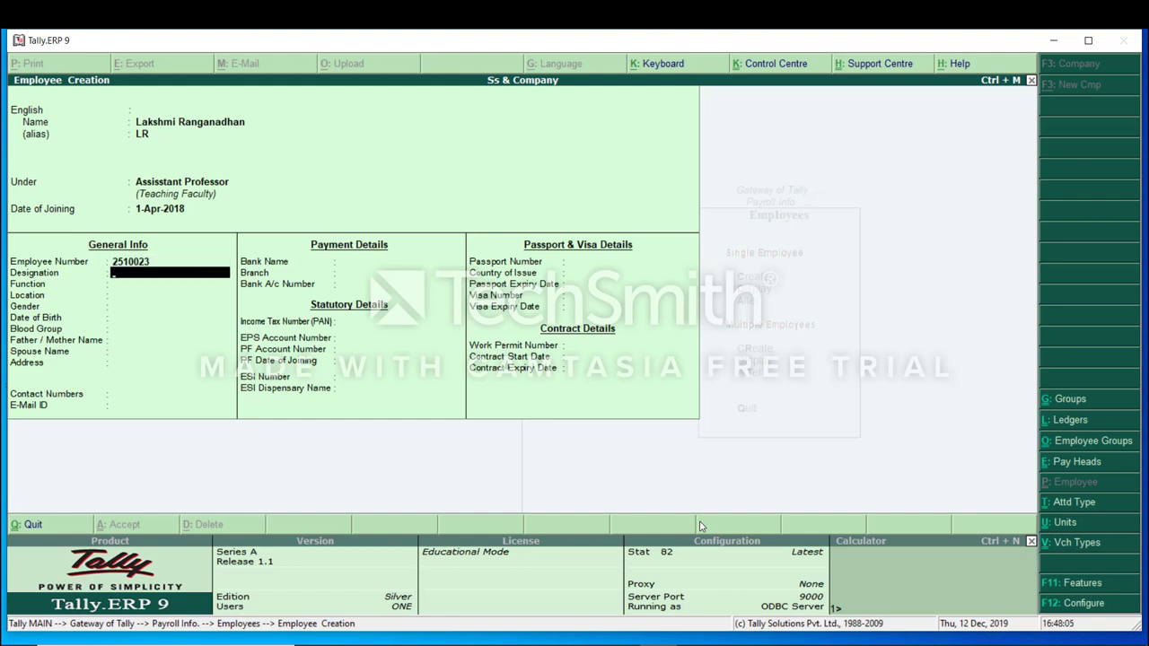
type("As")
type("sisstant ")
type("Profe")
type("ssor")
key("Return")
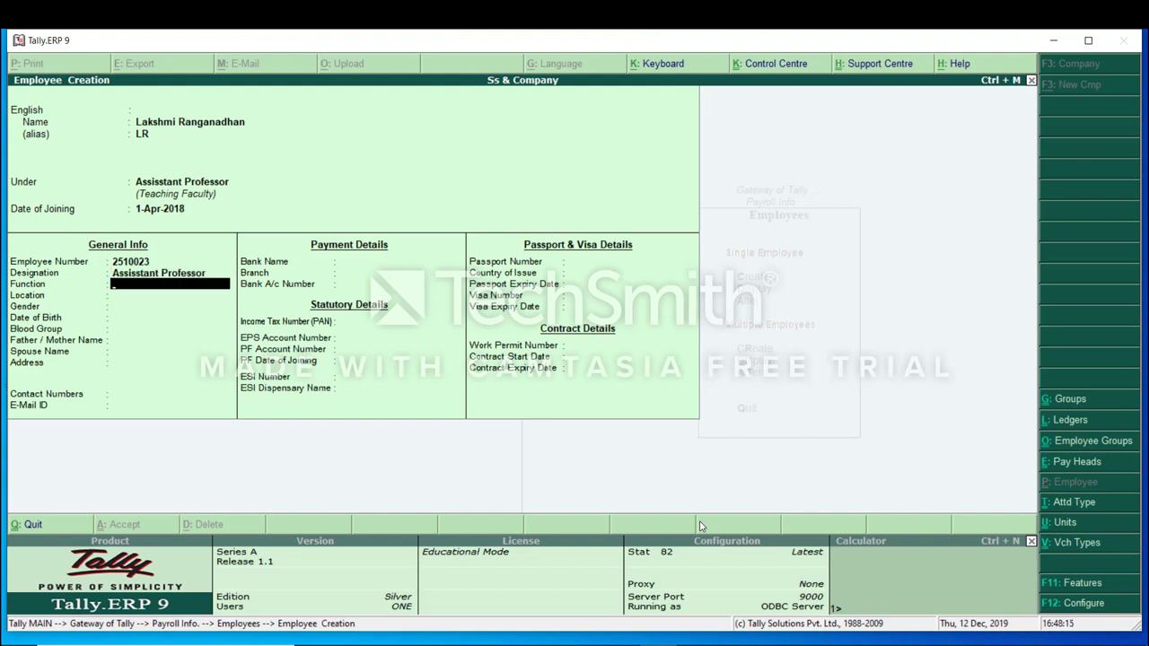
type("Te")
type("achin")
type("g")
key("Return")
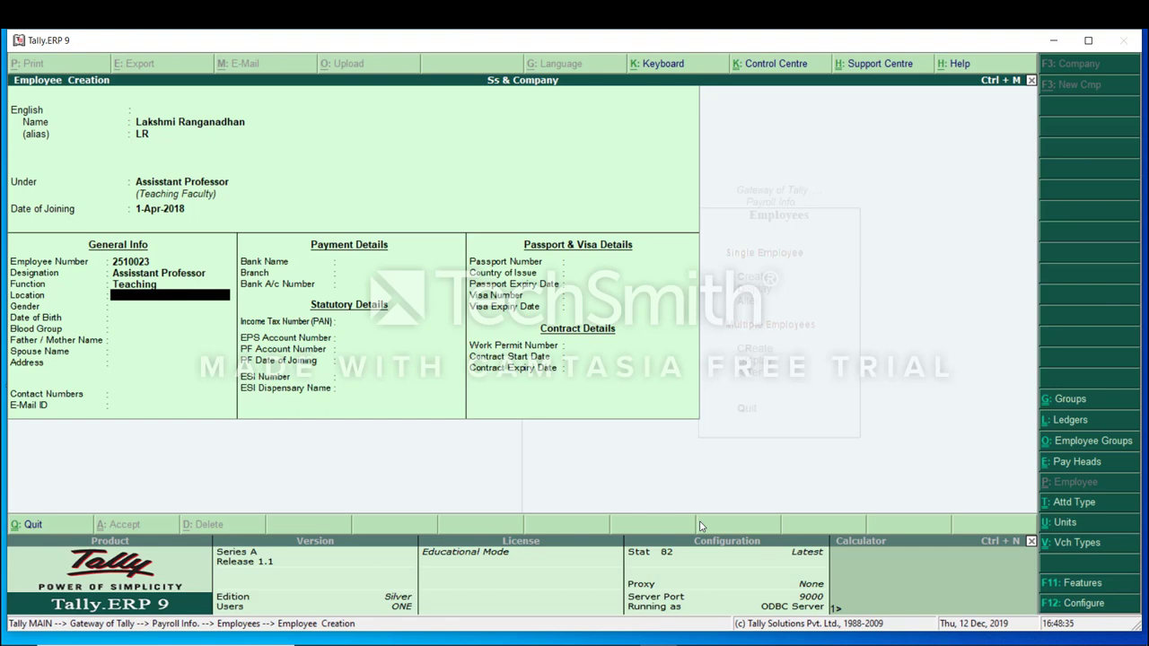
type("C")
type("oimbato")
type("re")
key("Return")
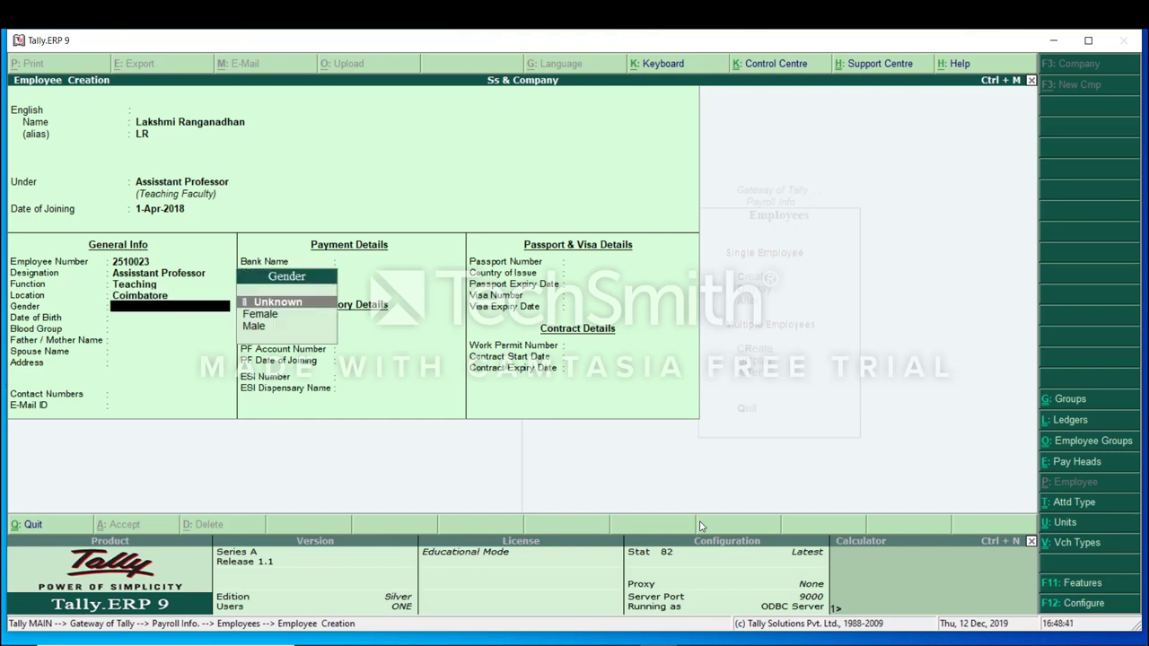
Set gender to Female and date of birth to 1-Jan-1989
key("Down")
key("Return")
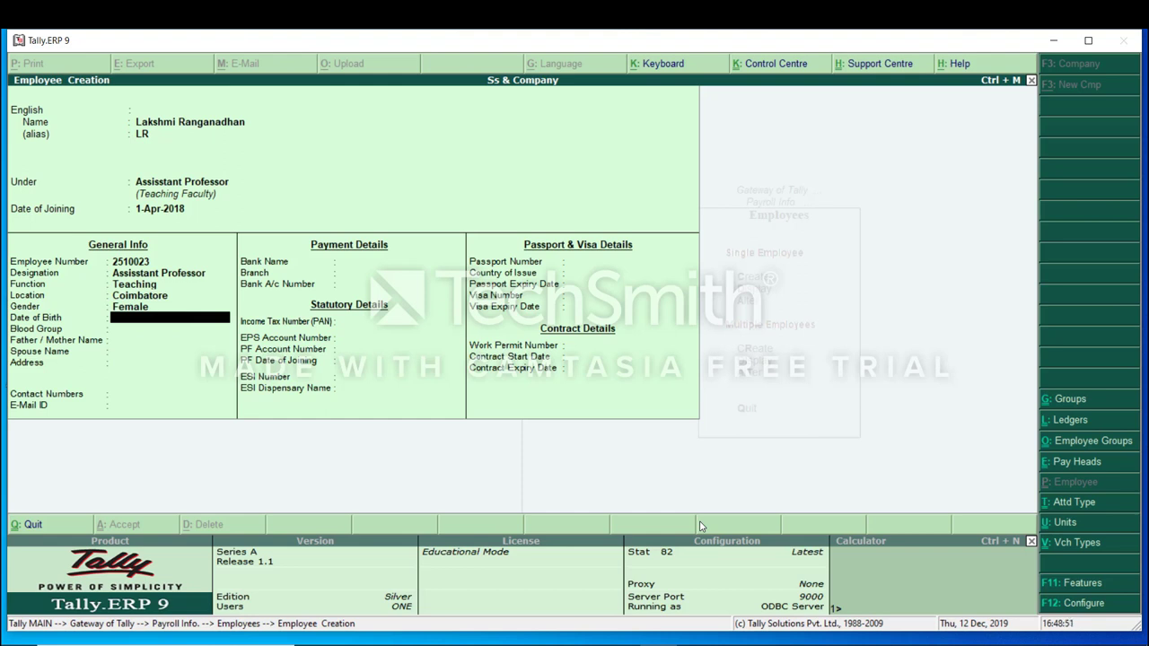
type("10-J")
type("an-1")
type("989")
key("BackSpace")
key("BackSpace")
key("BackSpace")
key("BackSpace")
key("BackSpace")
key("BackSpace")
key("BackSpace")
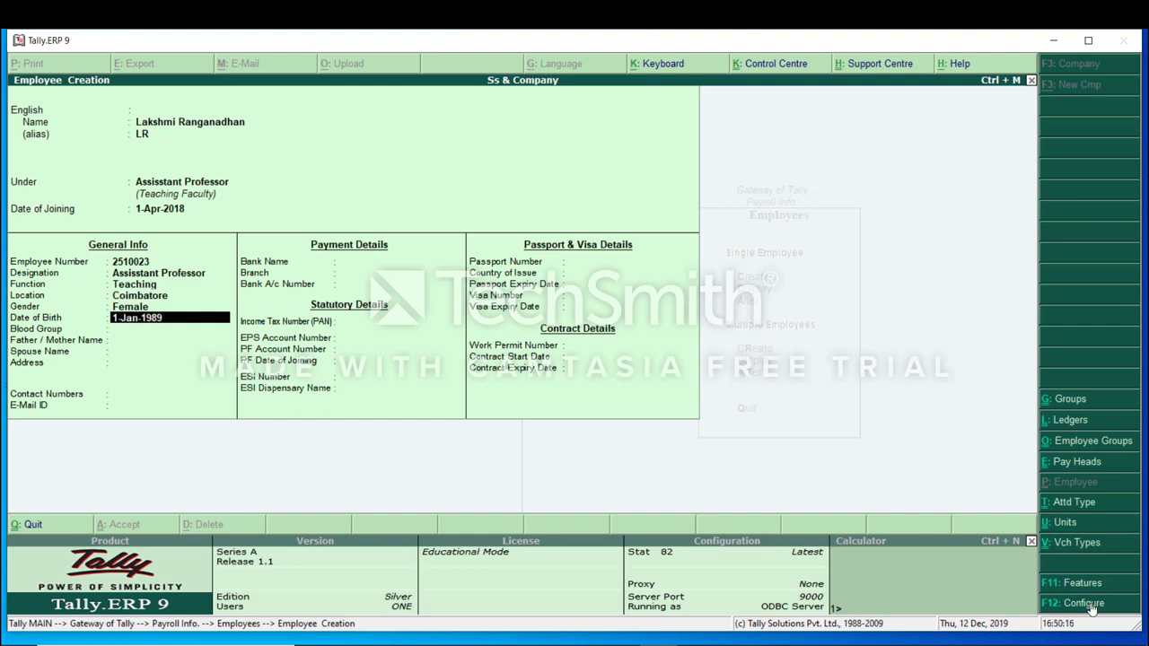
type("1")
type("jan")
type("19")
type("89")
key("Return")
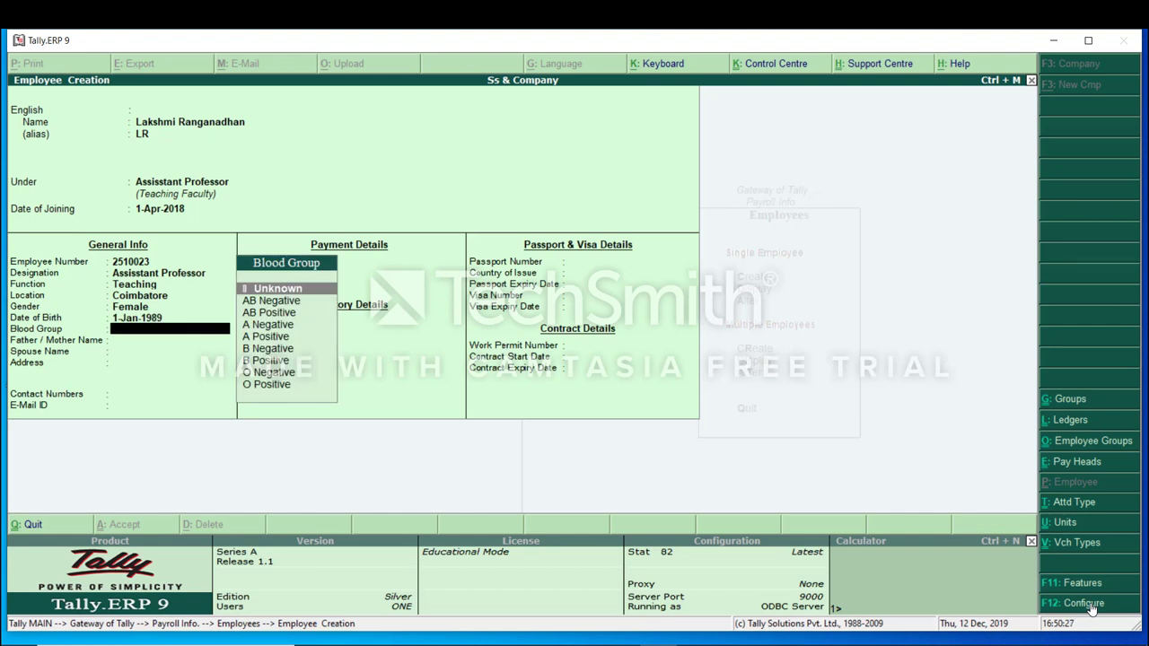
Choose O Positive as the blood group
key("Down")
key("Down")
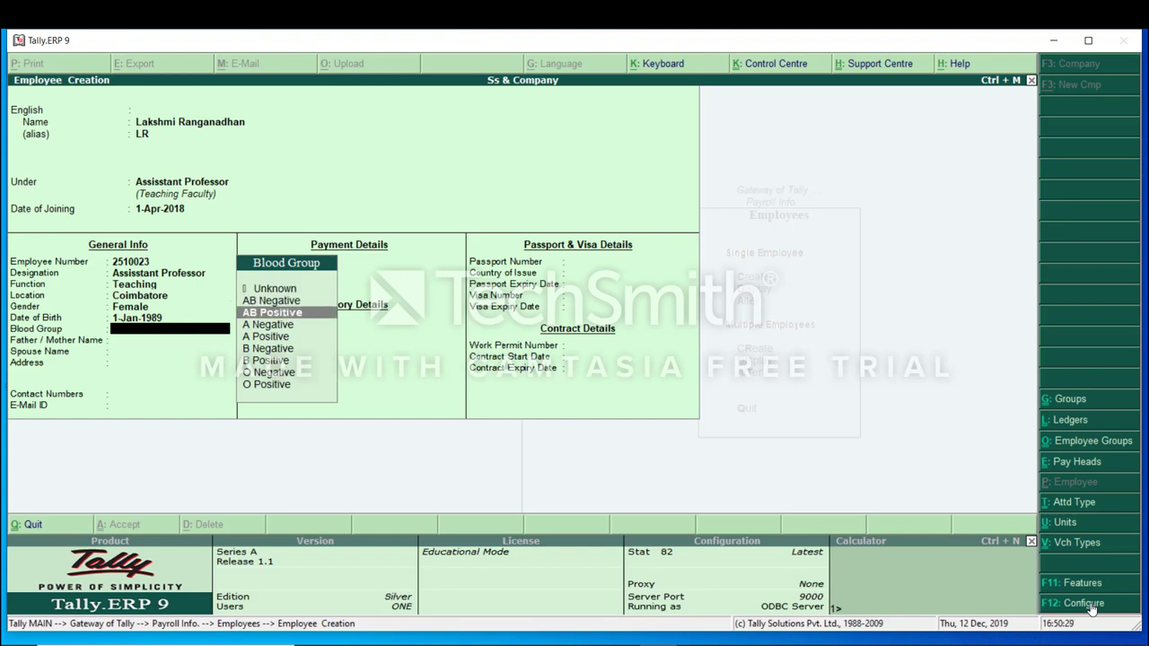
key("Down")
key("Down")
key("Down")
key("Down")
key("Down")
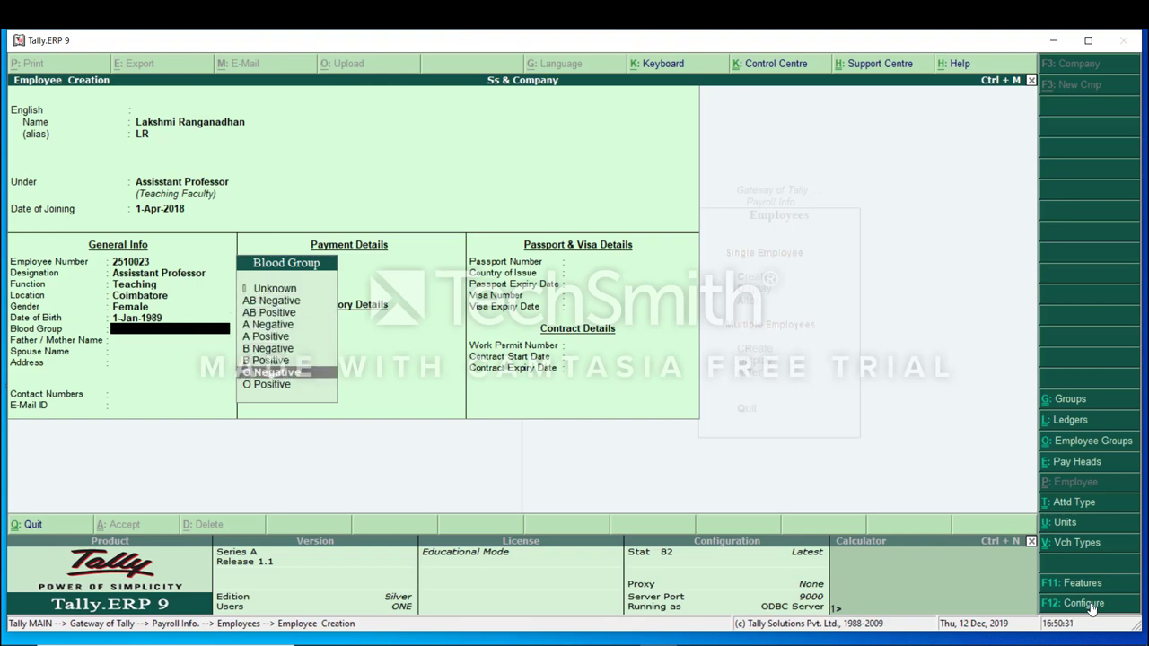
key("Down")
key("Return")
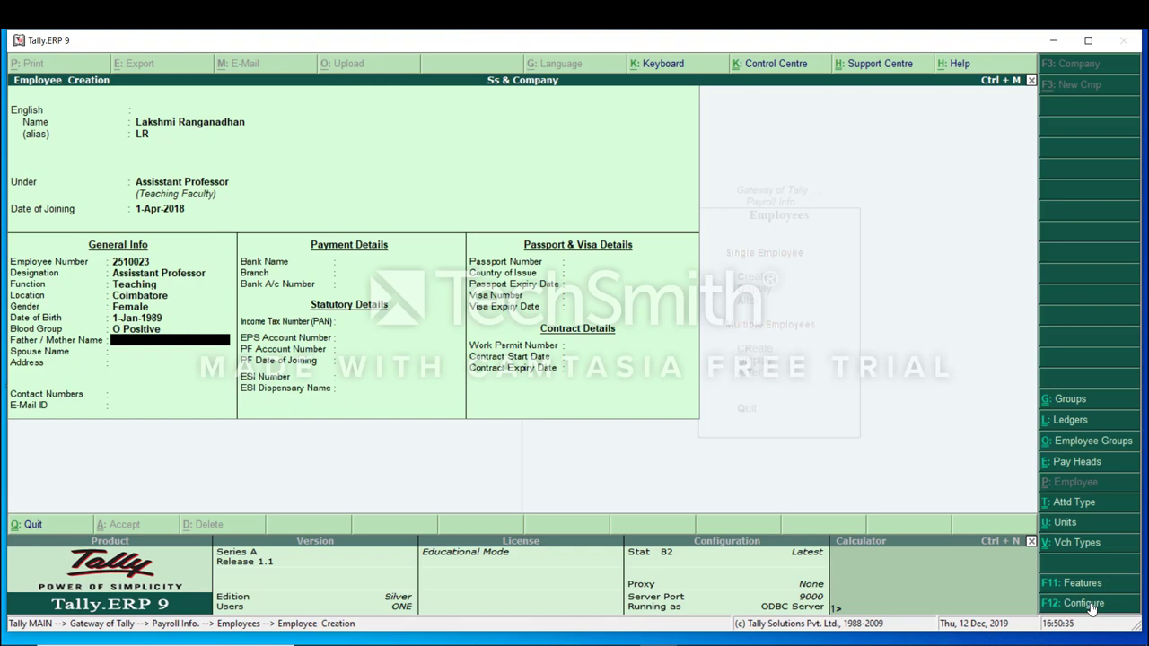
Fill in the parent's name, spouse's name and the first address line
type("Ran")
type("ganadha")
type("n")
key("Return")
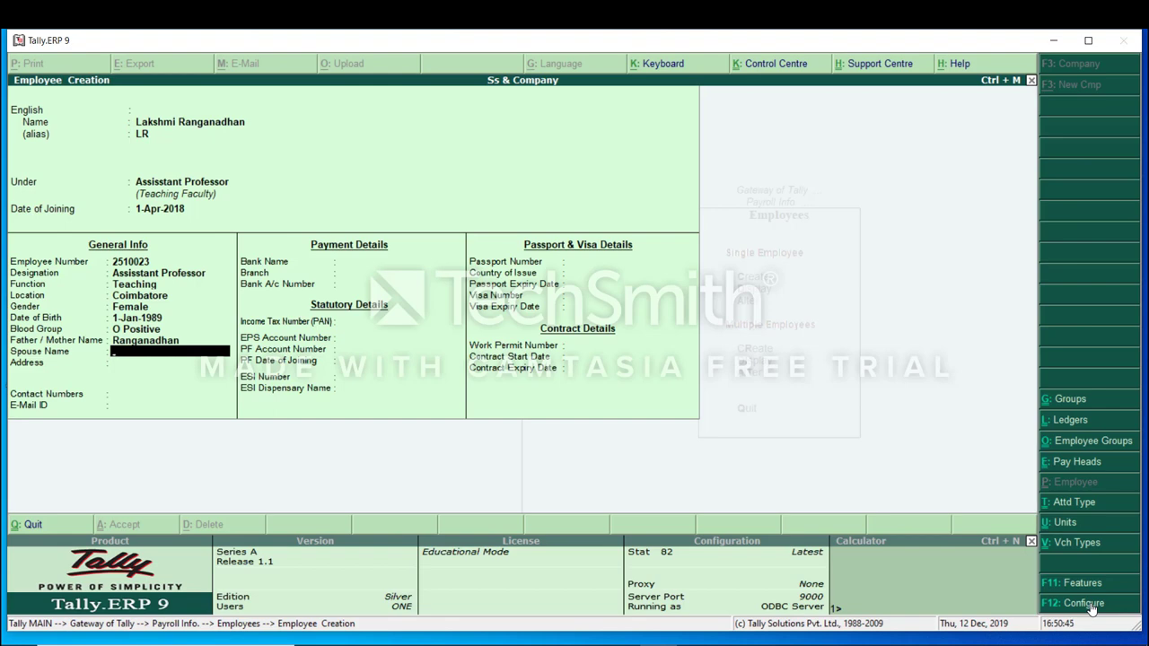
key("Return")
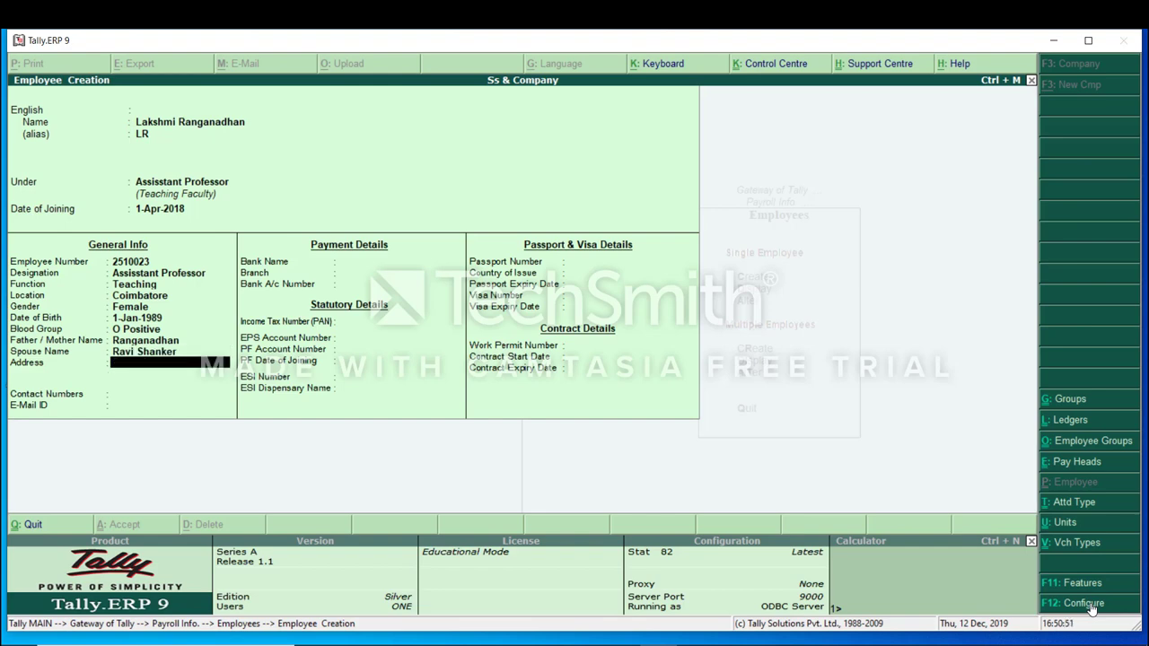
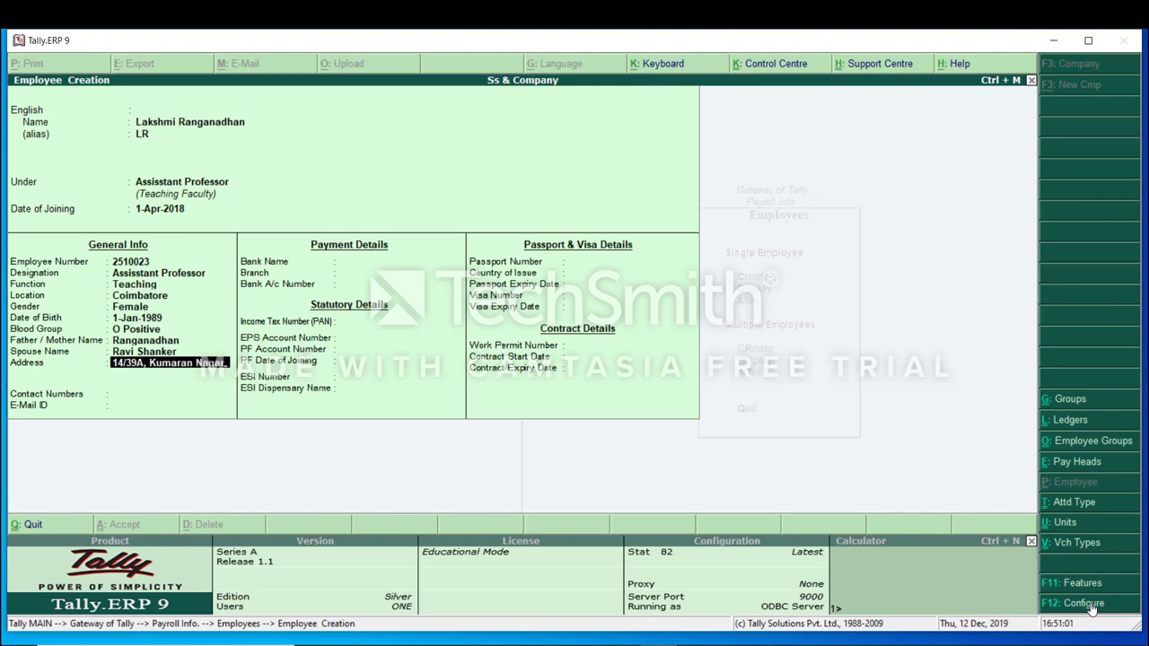
Add the second and third address lines and close the address block
key("Return")
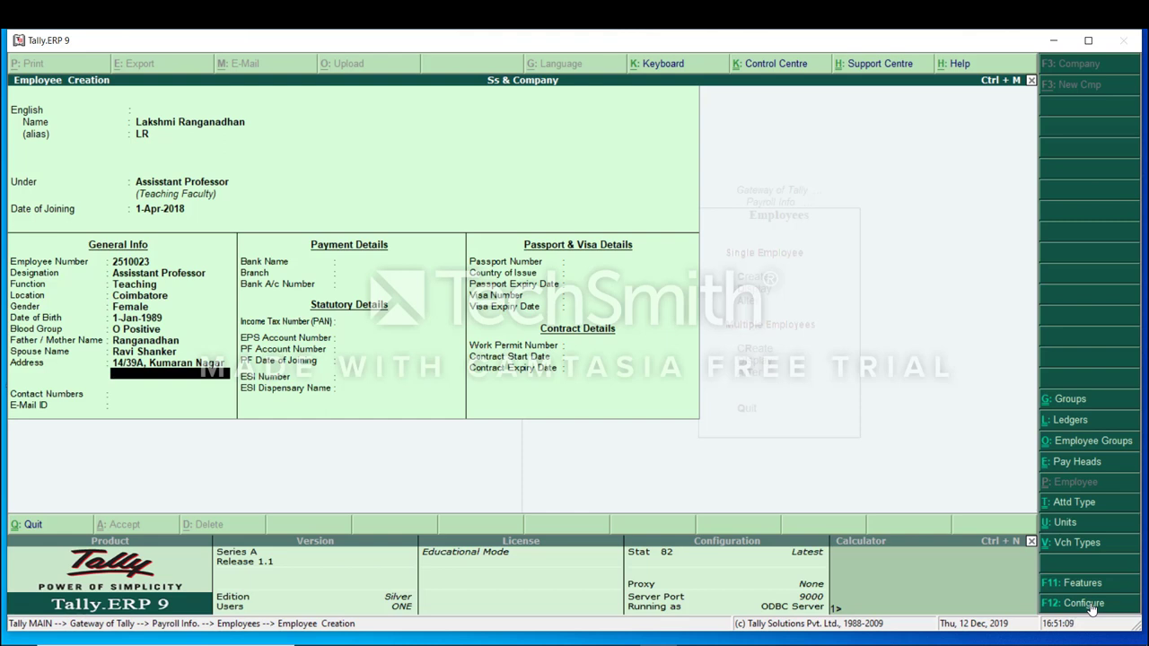
key("Return")
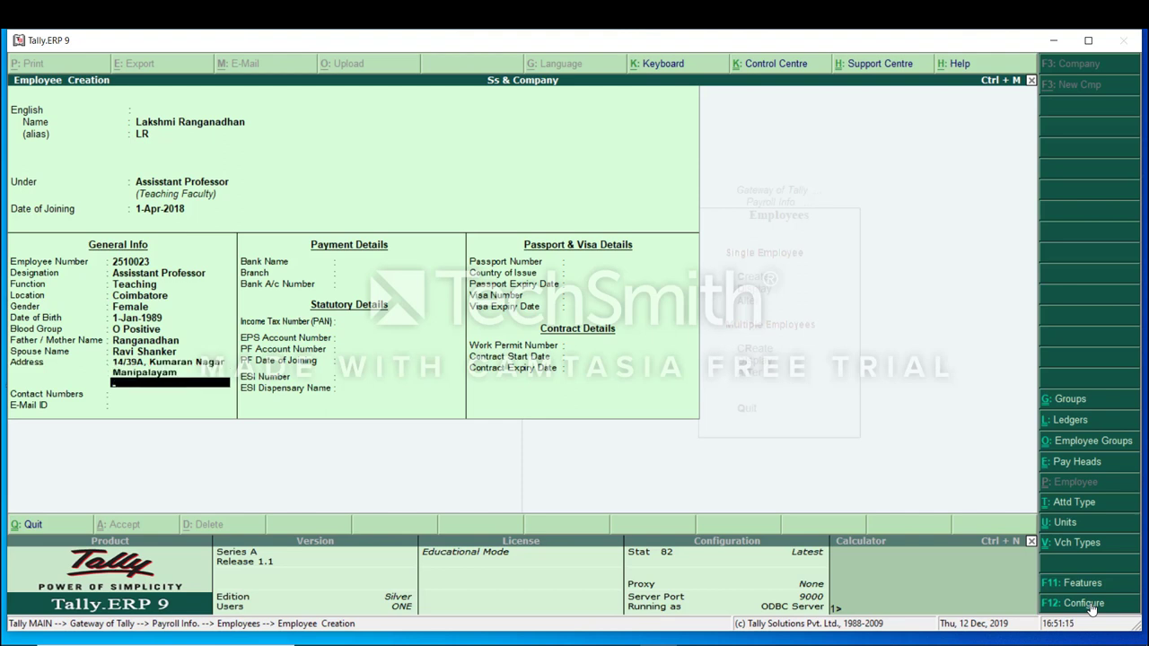
type("Karur")
key("Return")
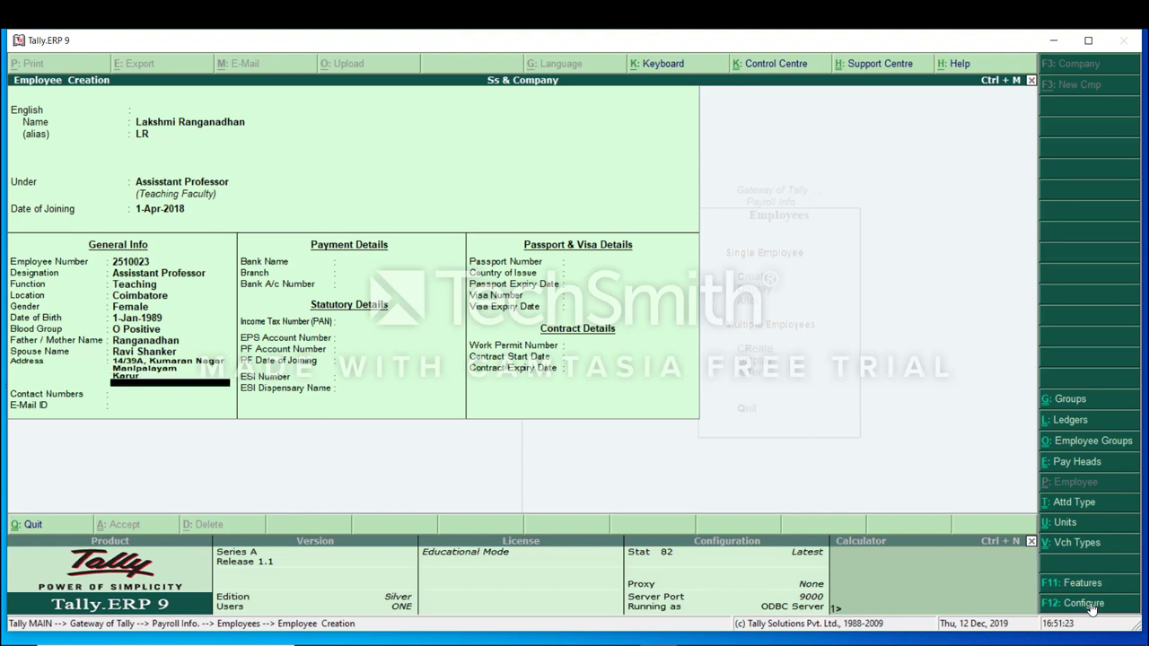
key("Return")
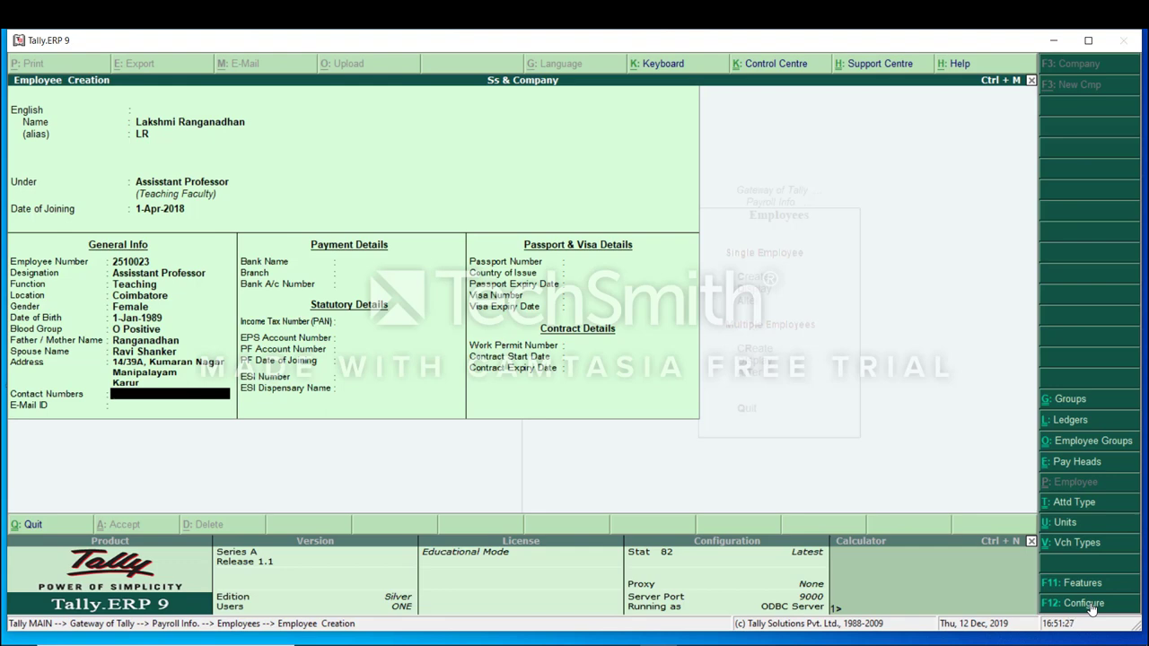
Enter the employee's contact number and e-mail ID
key("Return")
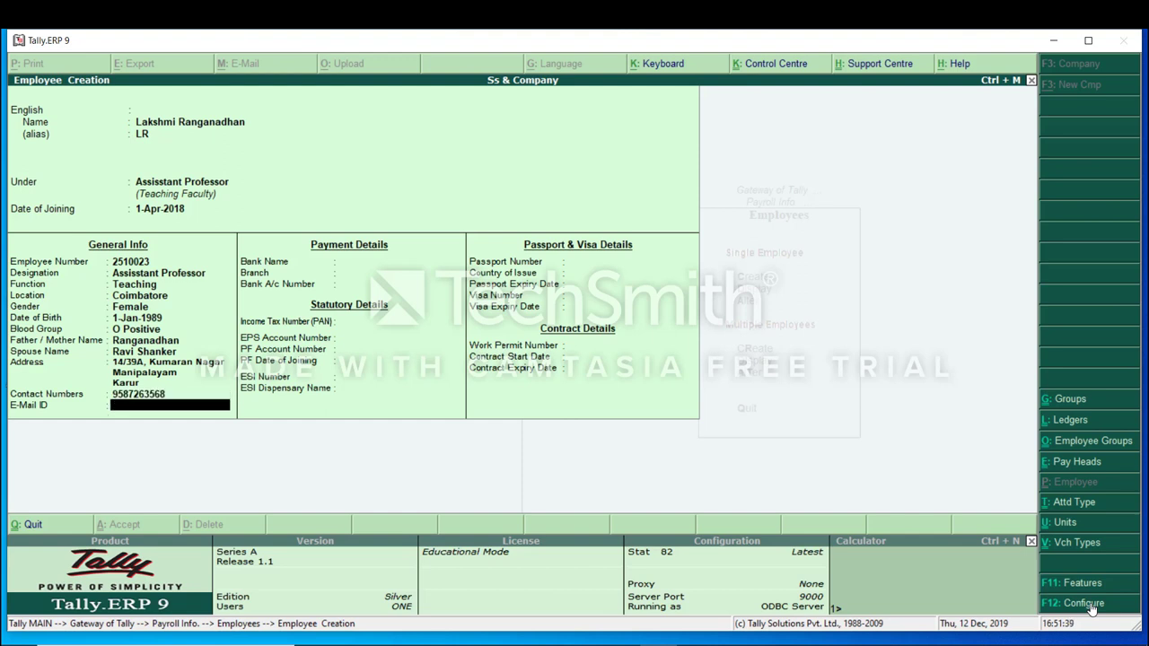
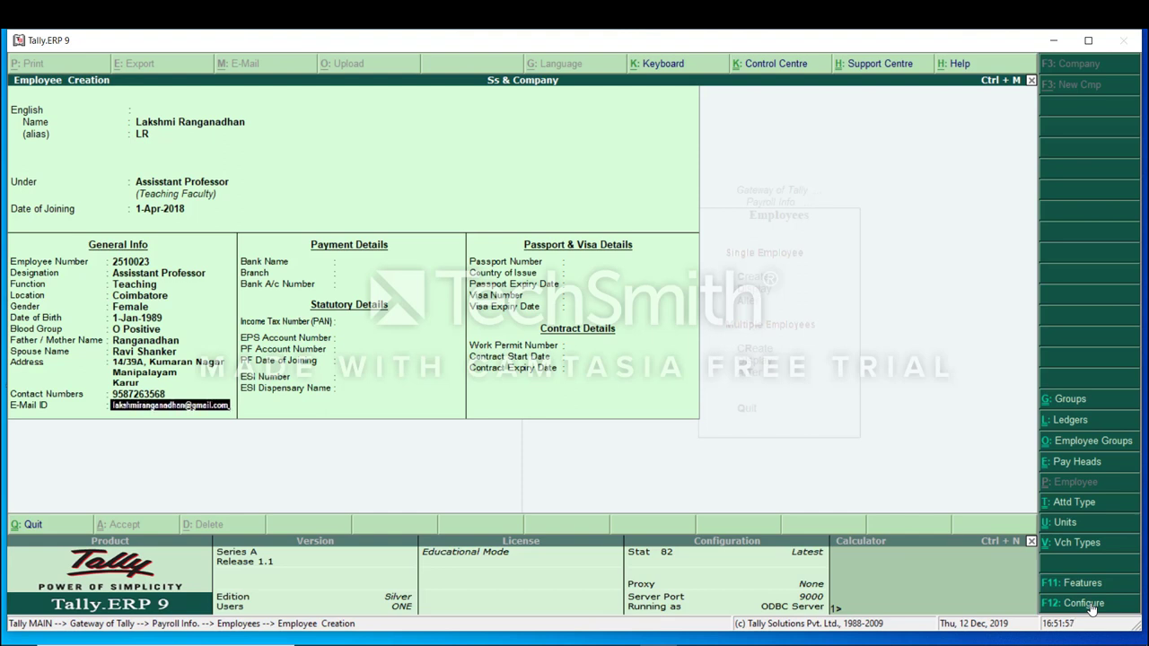
key("Return")
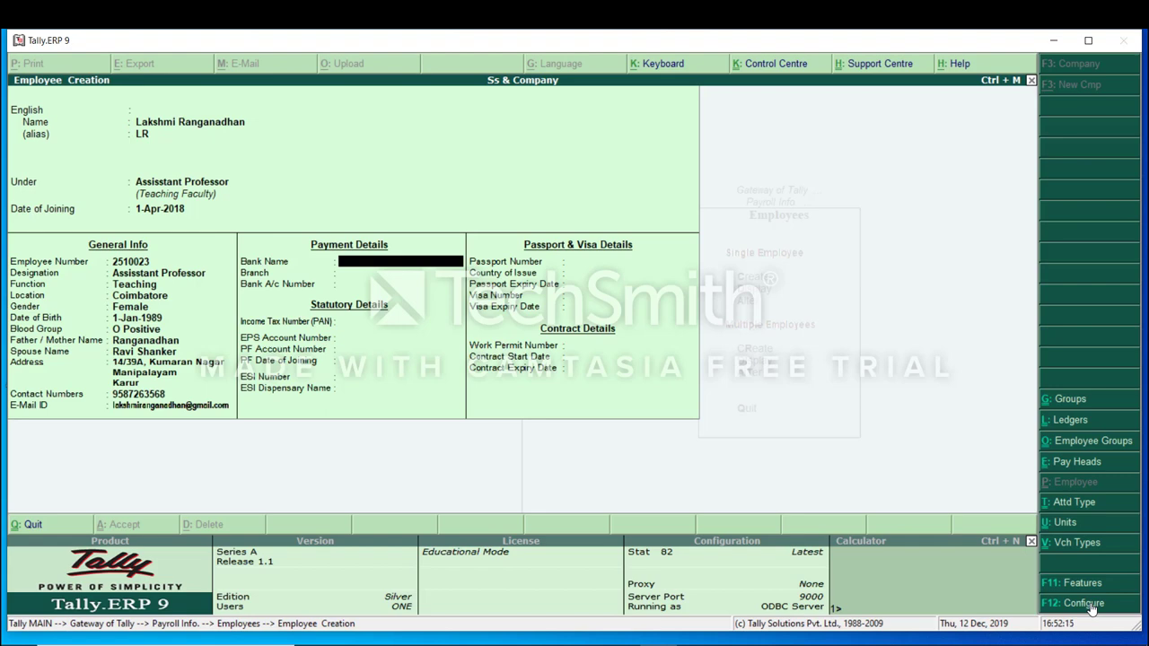
Enter bank State Bank of India, branch Coimbatore and the employee's account number
type("State")
type(" Bank")
type(" o")
type(" dis")
type("a")
key("Return")
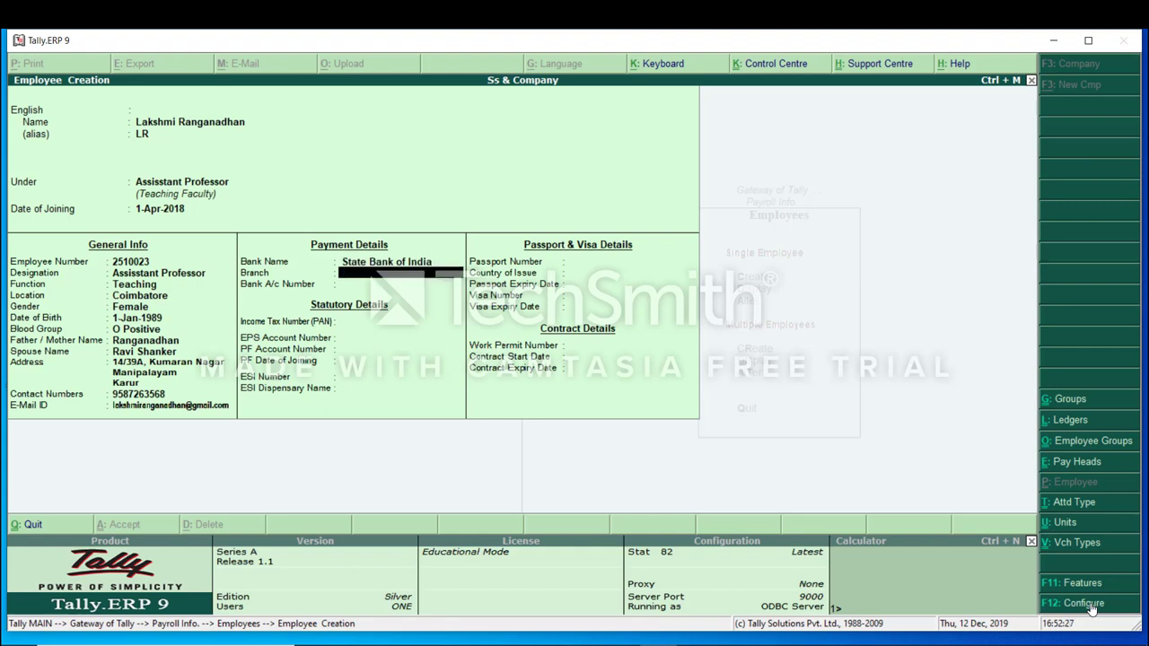
type("Coimbatore")
key("Return")
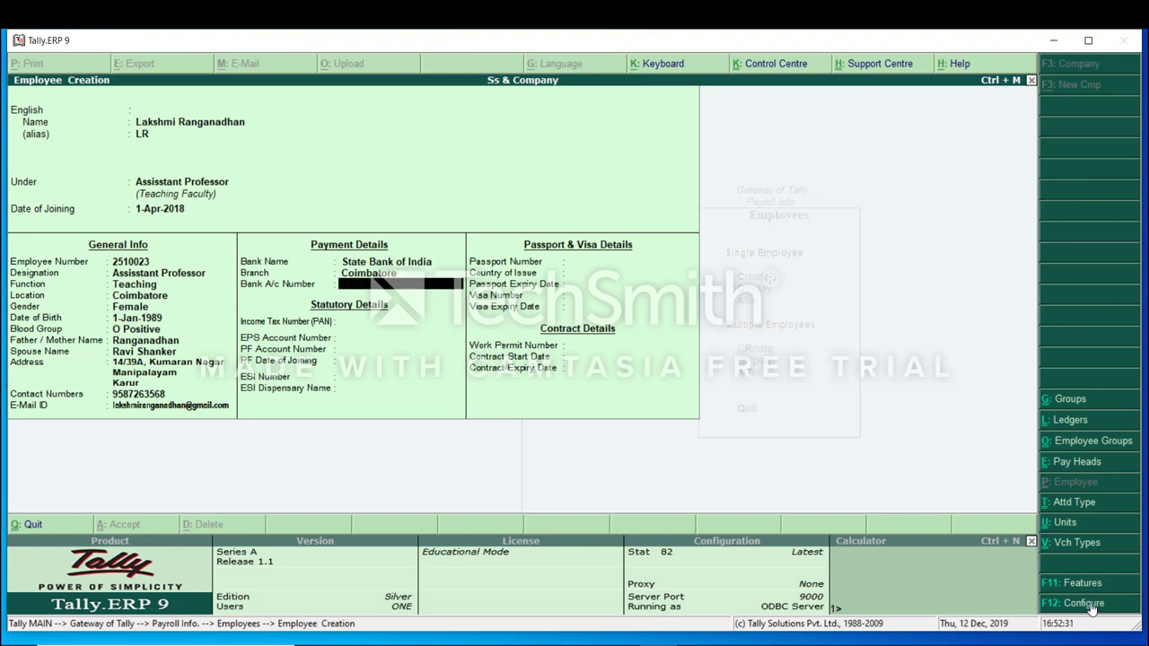
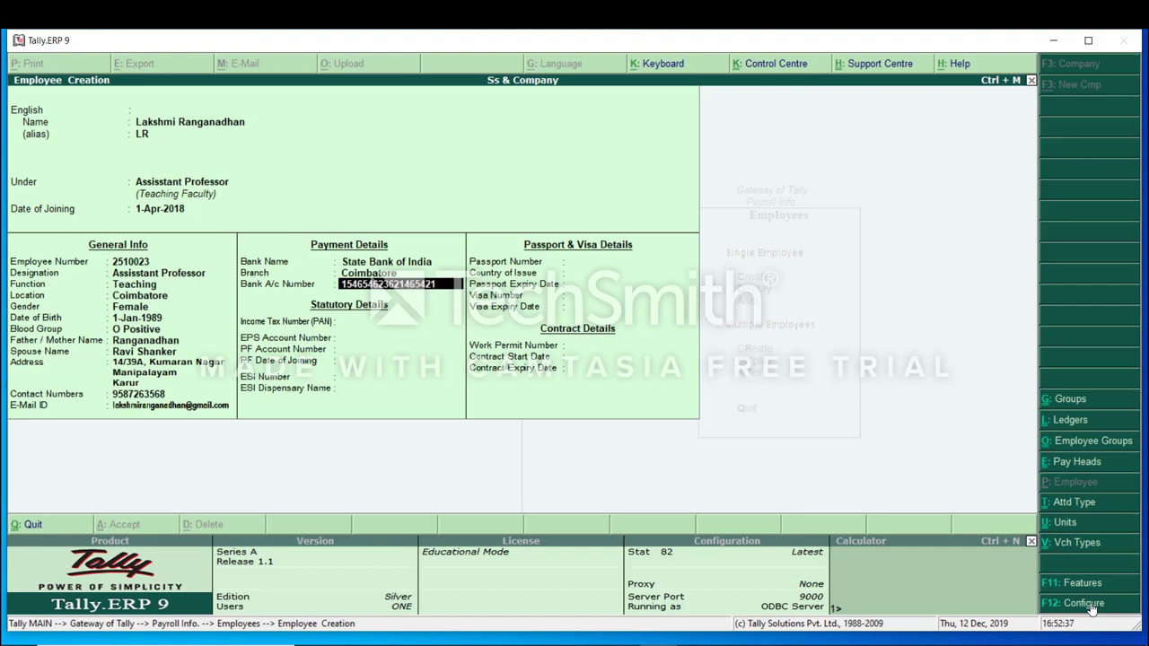
key("Return")
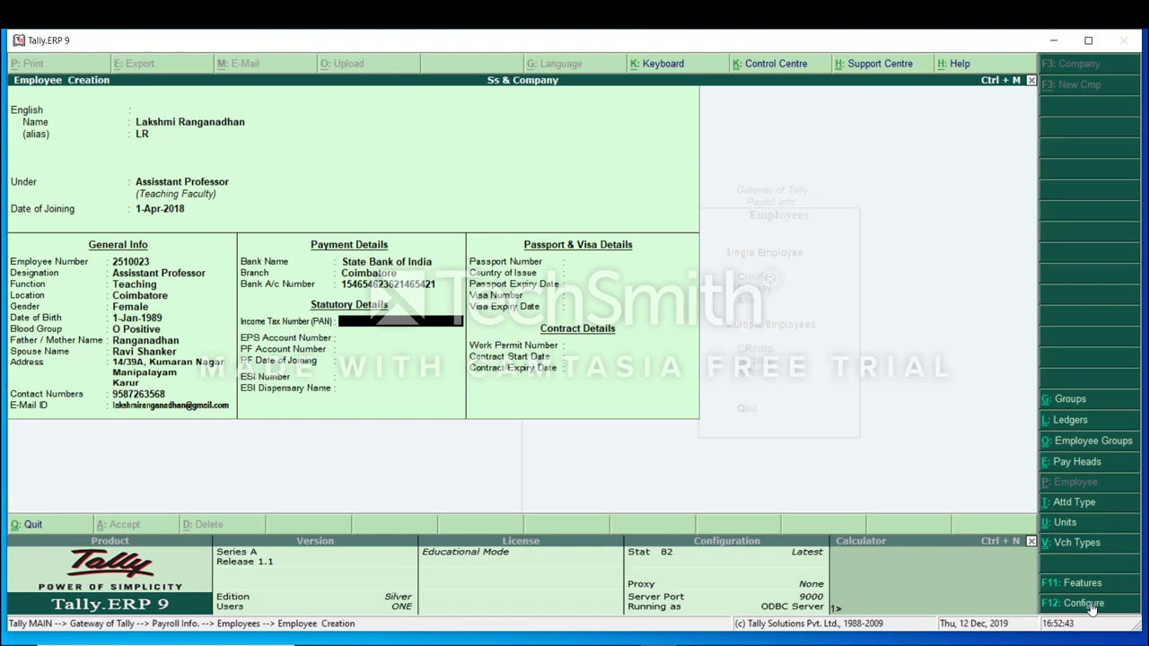
Enter the PAN and EPS account number, accepting the PF number and 1-Apr-2018 PF joining
key("Return")
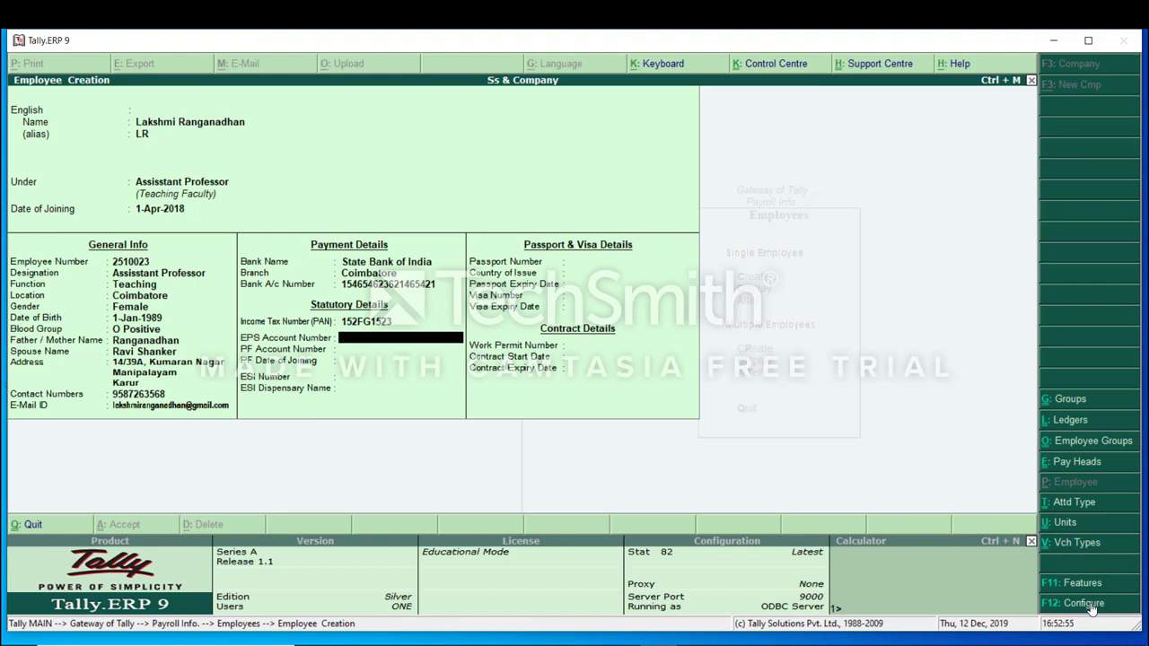
key("Return")
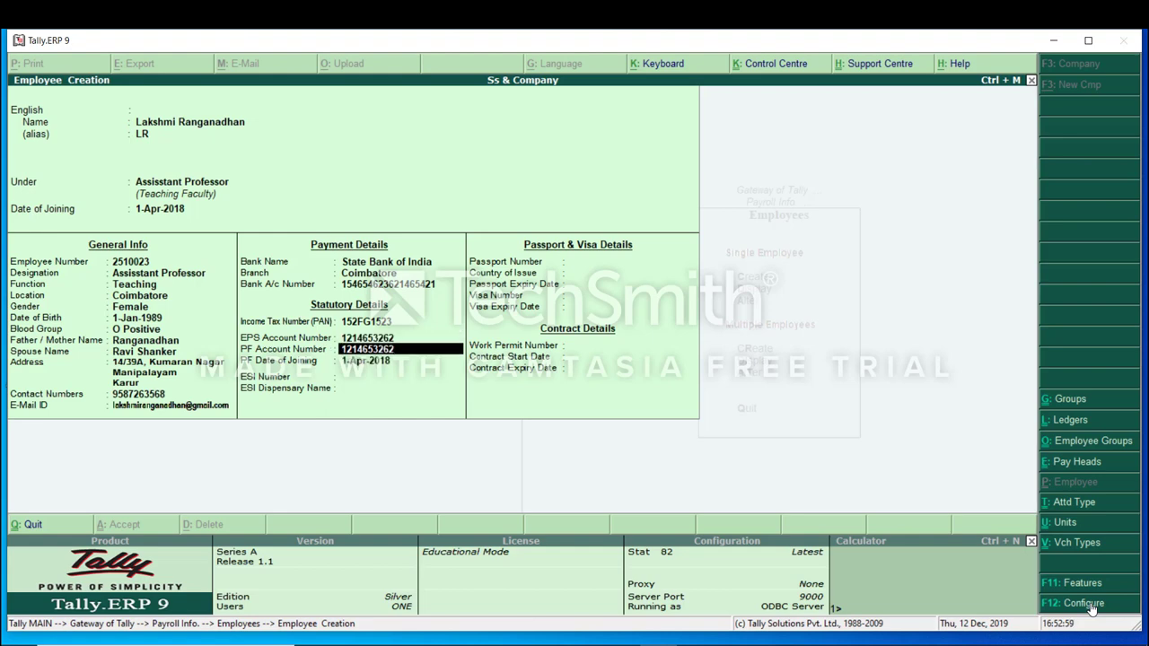
key("Return")
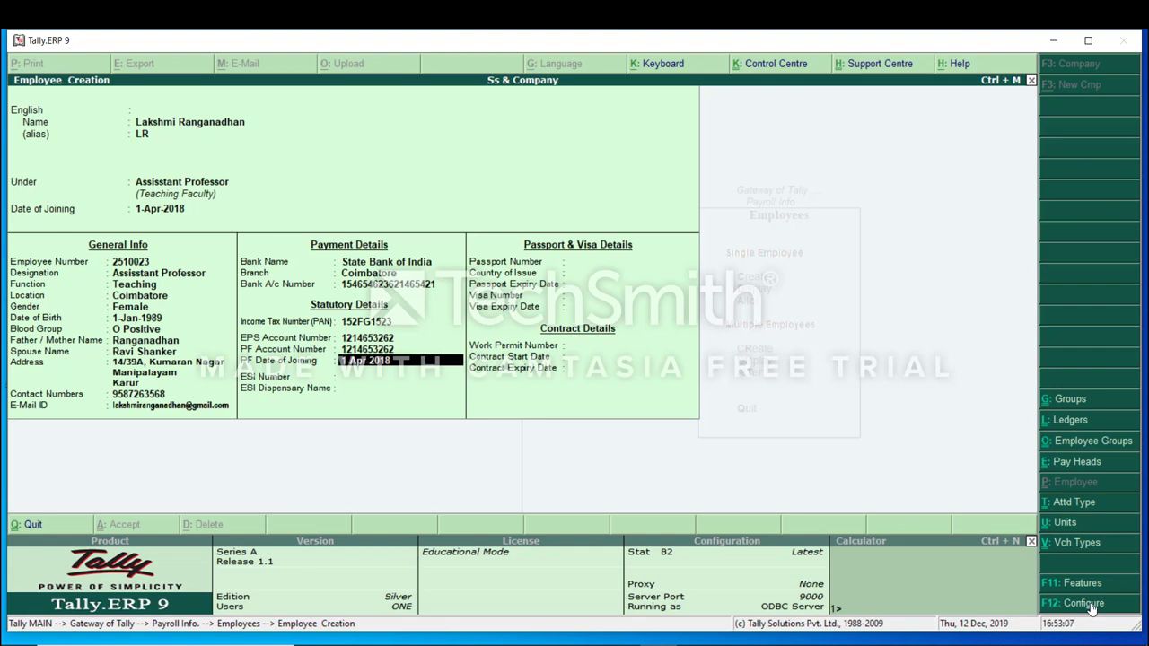
key("Return")
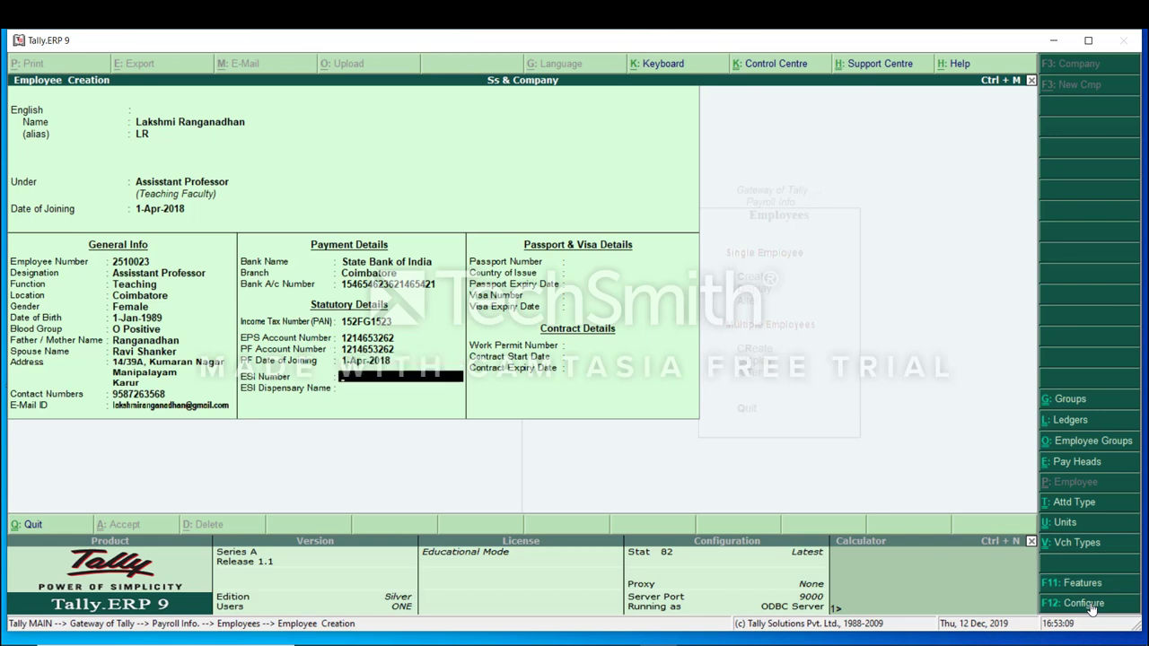
Enter the ESI number and begin the dispensary name Coimbatore
key("Return")
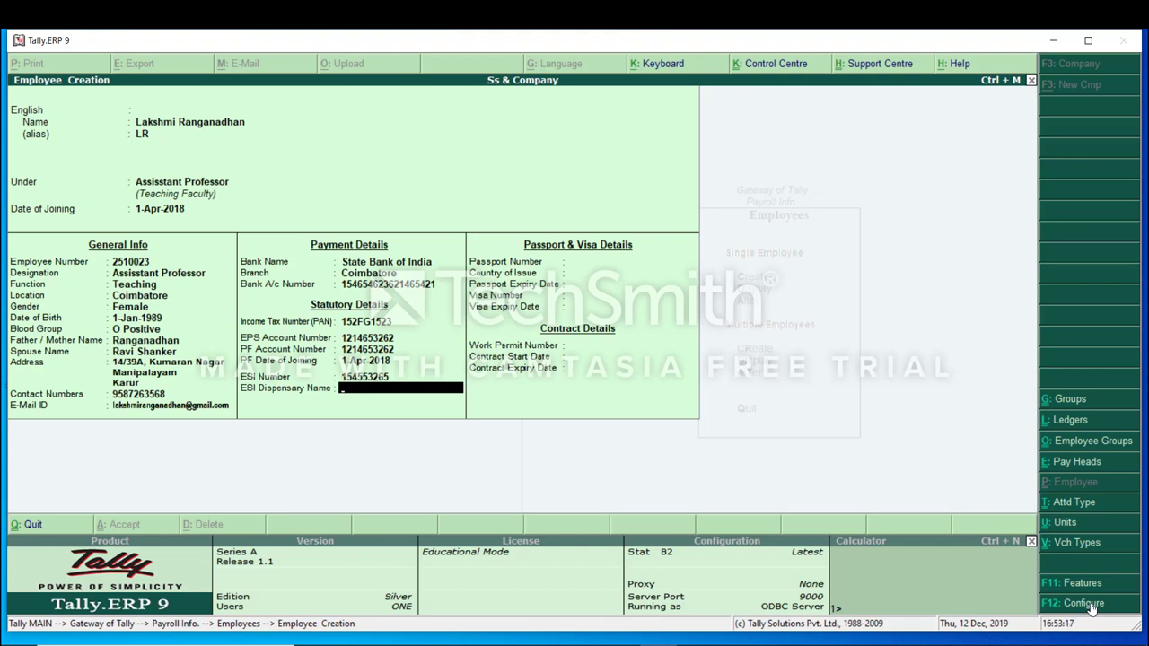
key("BackSpace")
key("BackSpace")
key("BackSpace")
key("Return")
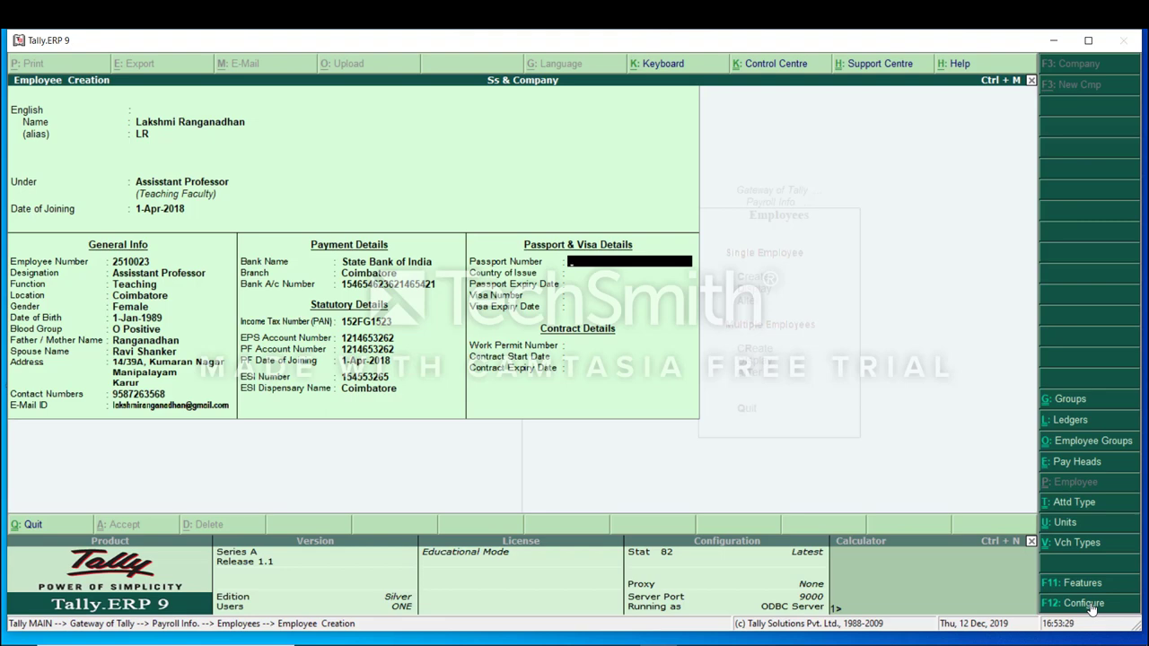
key("Return")
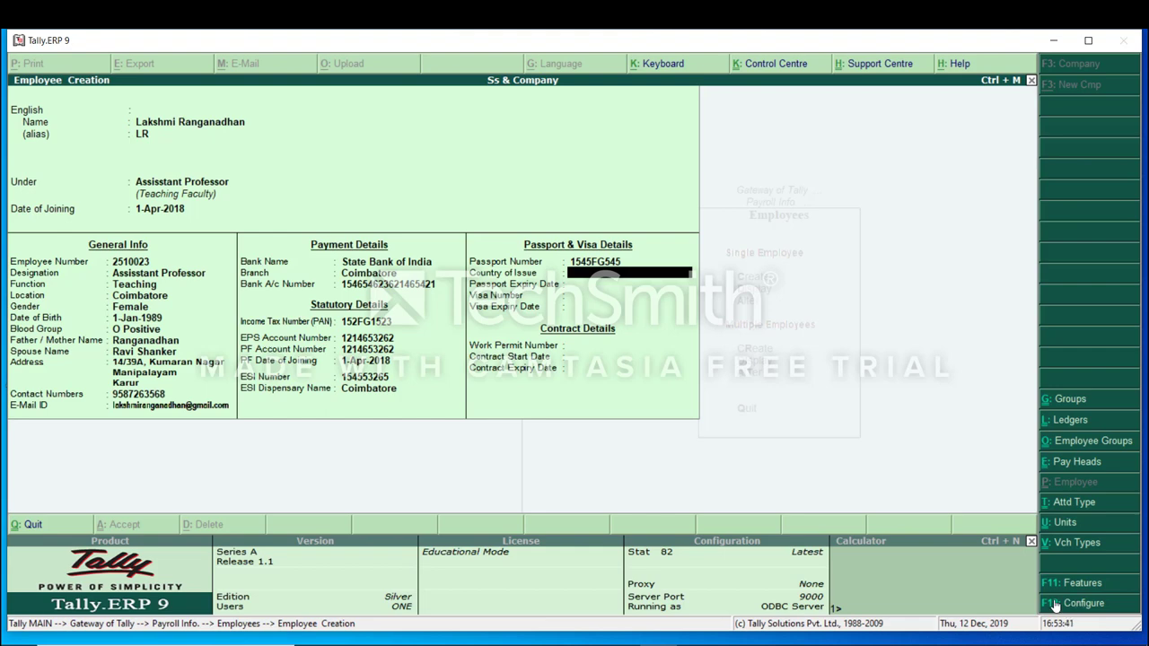
left_click(1085, 604)
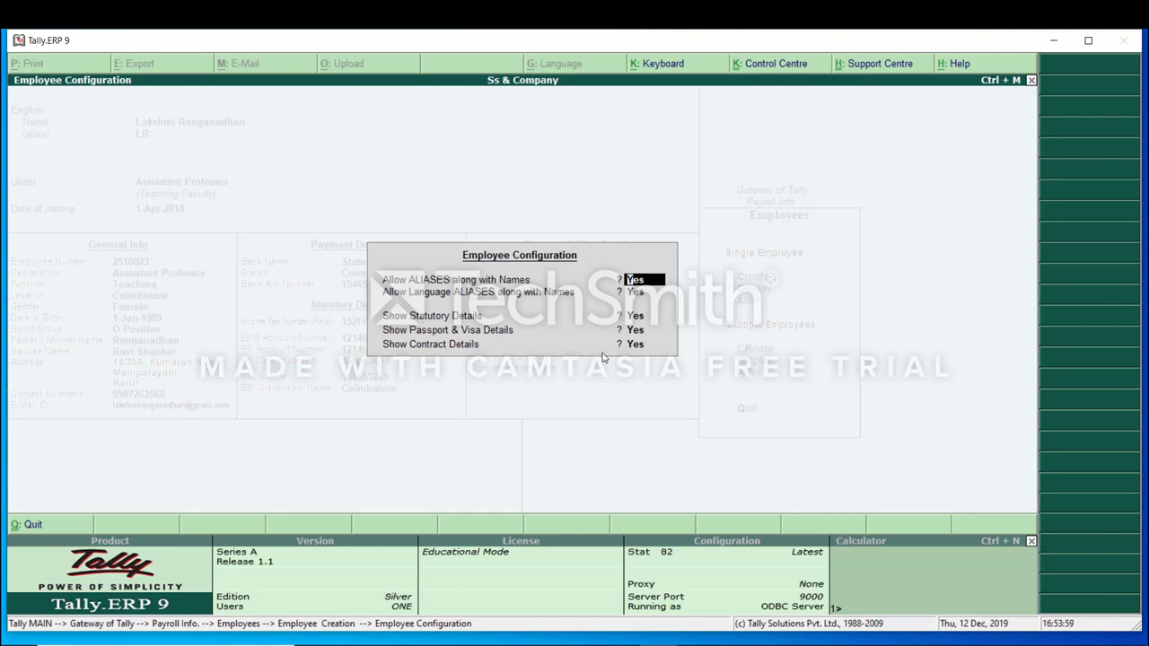
key("Return")
key("Return")
key("Return")
key("Return")
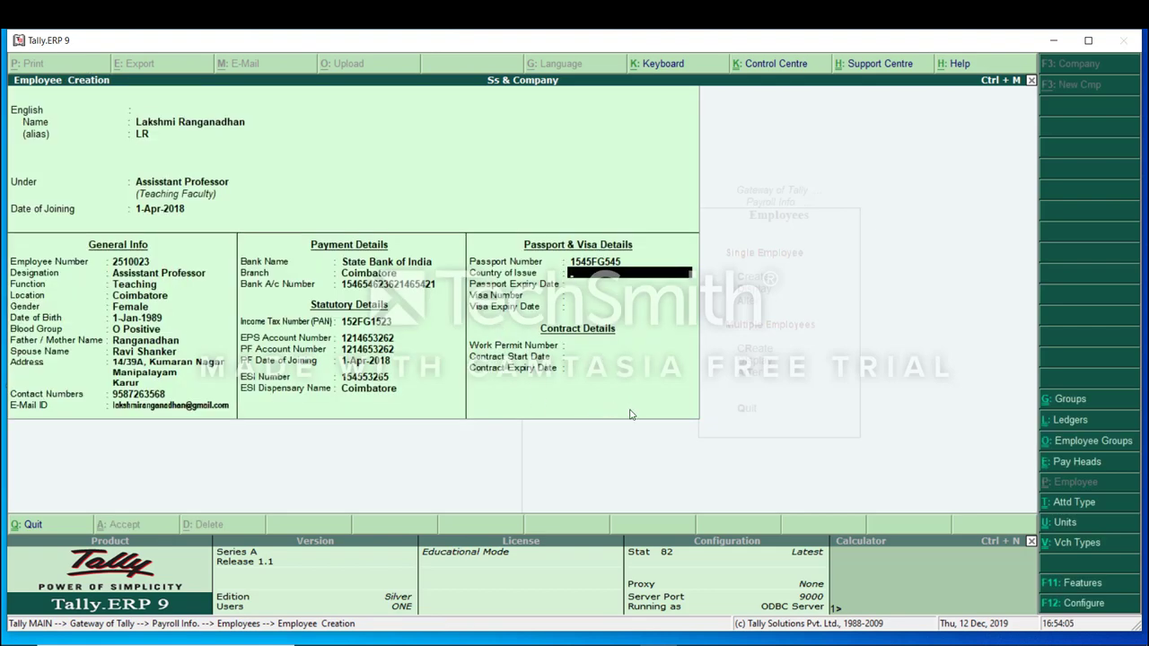
Set the passport's country of issue to India and begin entering the expiry date
type("India")
key("Return")
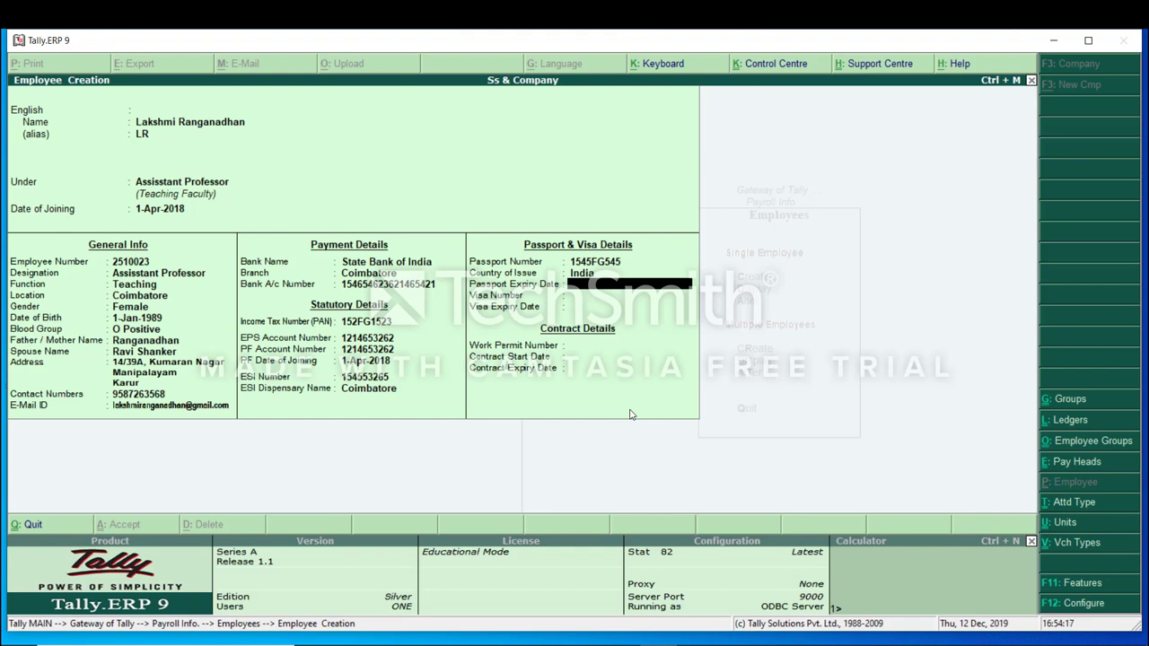
type("15-")
type("Sep")
type("2025")
Correct the passport expiry date to 1-Oct-2025 and confirm it
key("BackSpace")
key("BackSpace")
key("BackSpace")
key("BackSpace")
key("BackSpace")
key("BackSpace")
key("BackSpace")
key("BackSpace")
type("p-")
type("2025")
key("BackSpace")
key("BackSpace")
key("BackSpace")
key("BackSpace")
key("BackSpace")
key("BackSpace")
key("BackSpace")
type("S")
type("ep-20")
type("25")
key("BackSpace")
type("0")
key("BackSpace")
key("BackSpace")
key("BackSpace")
key("BackSpace")
key("BackSpace")
key("BackSpace")
key("BackSpace")
key("BackSpace")
type("sep-")
type("2020")
key("BackSpace")
key("BackSpace")
type("21")
key("Return")
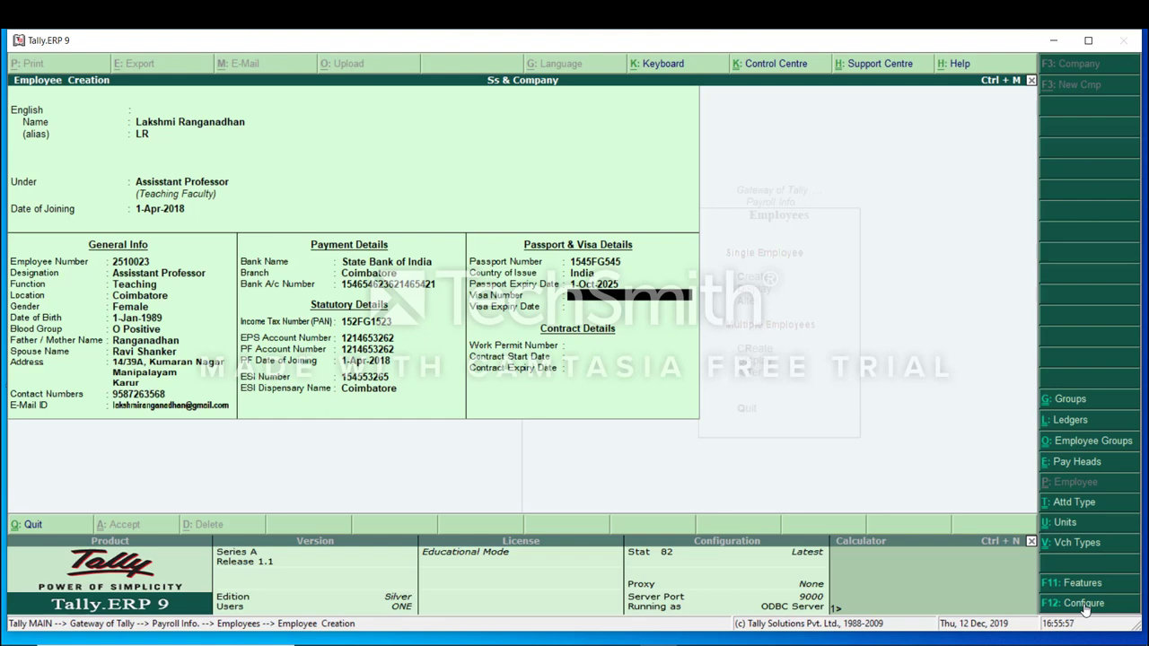
Leave visa number, visa expiry, work permit and contract start blank, then accept the employee record
key("Return")
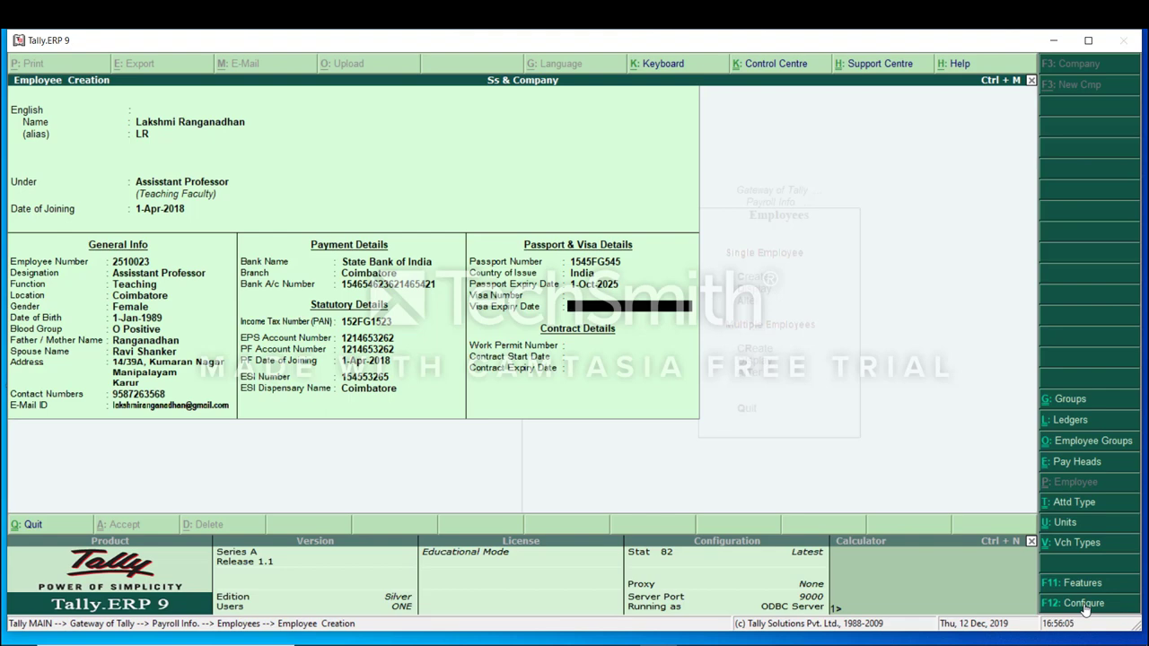
key("Return")
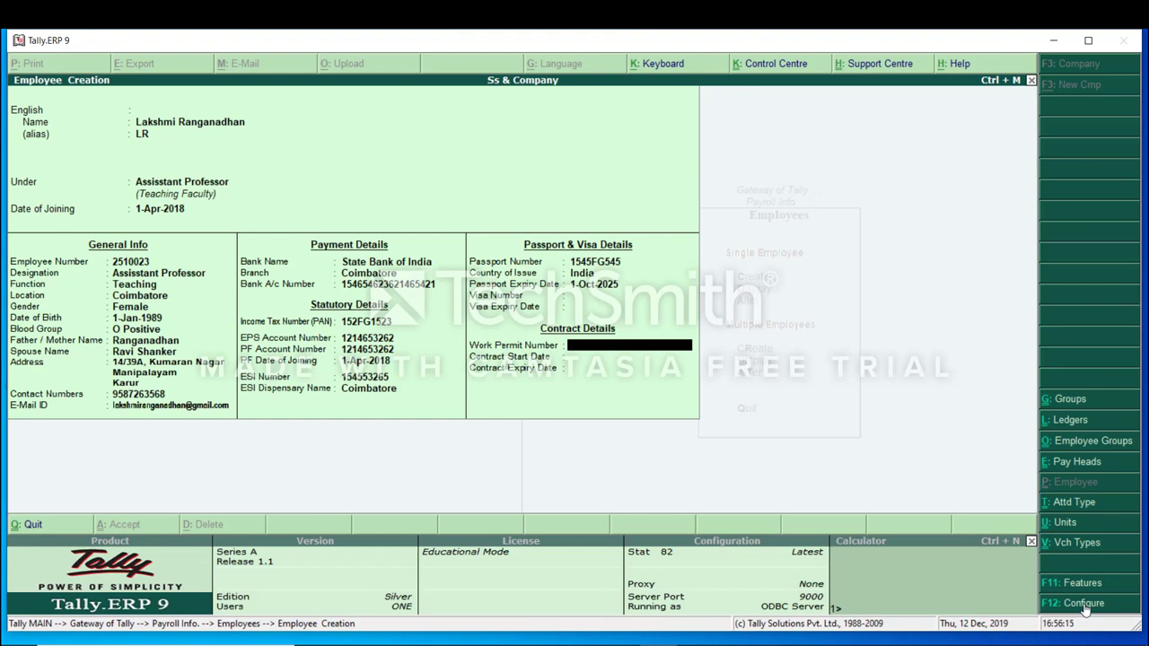
key("Return")
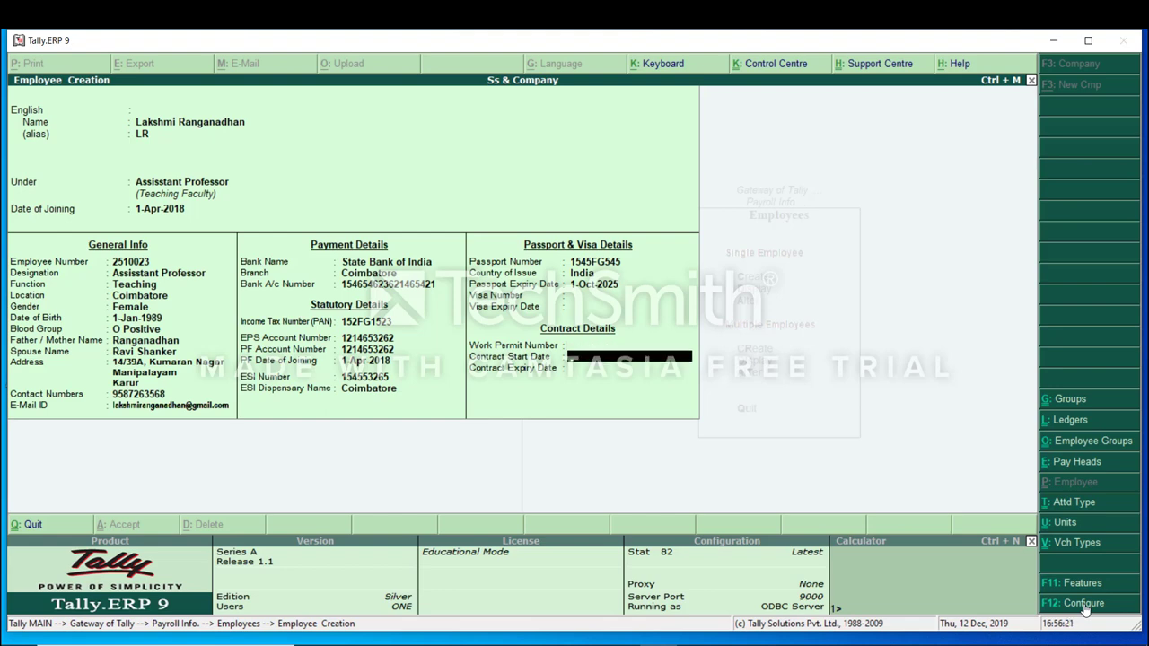
key("Return")
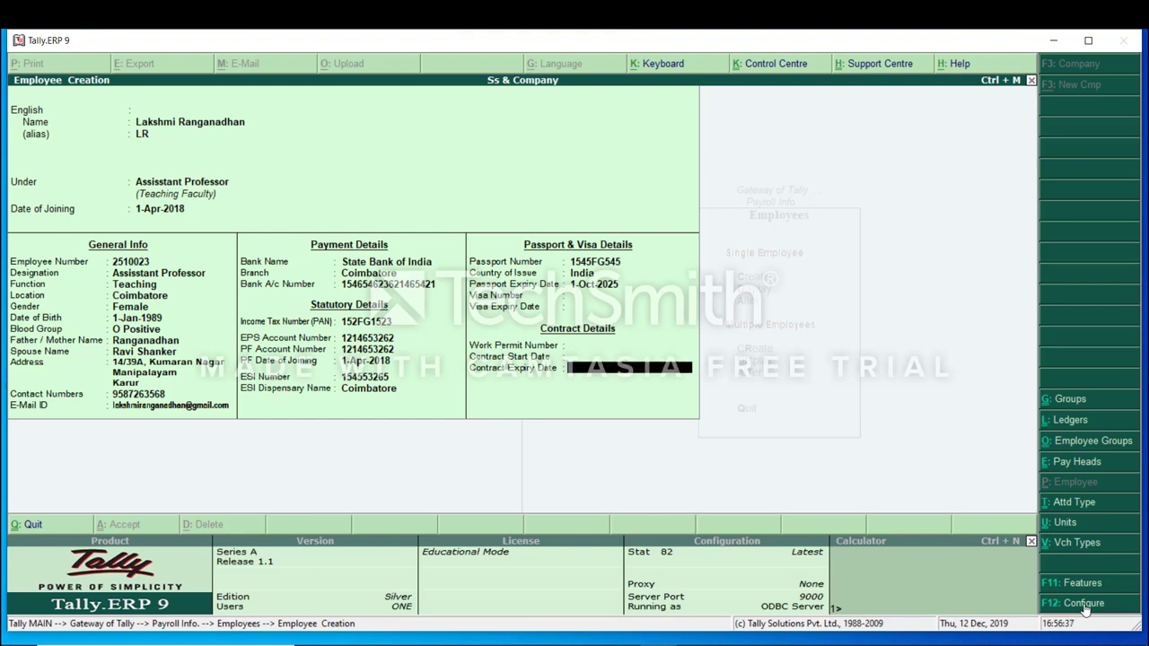
key("Return")
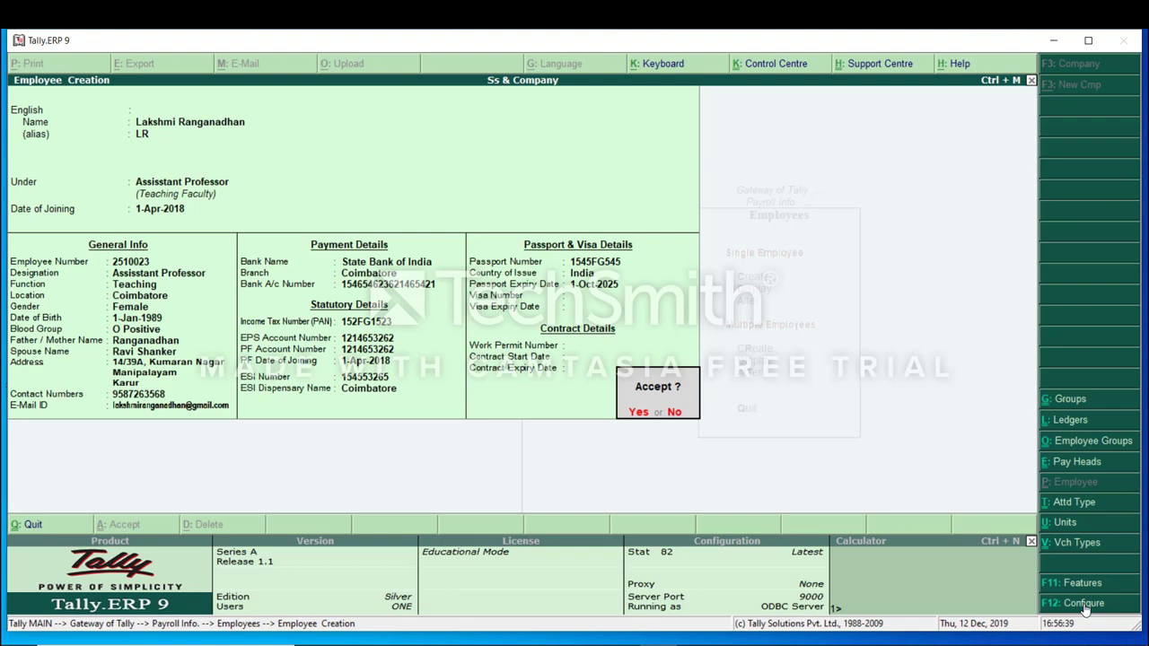
key("Return")
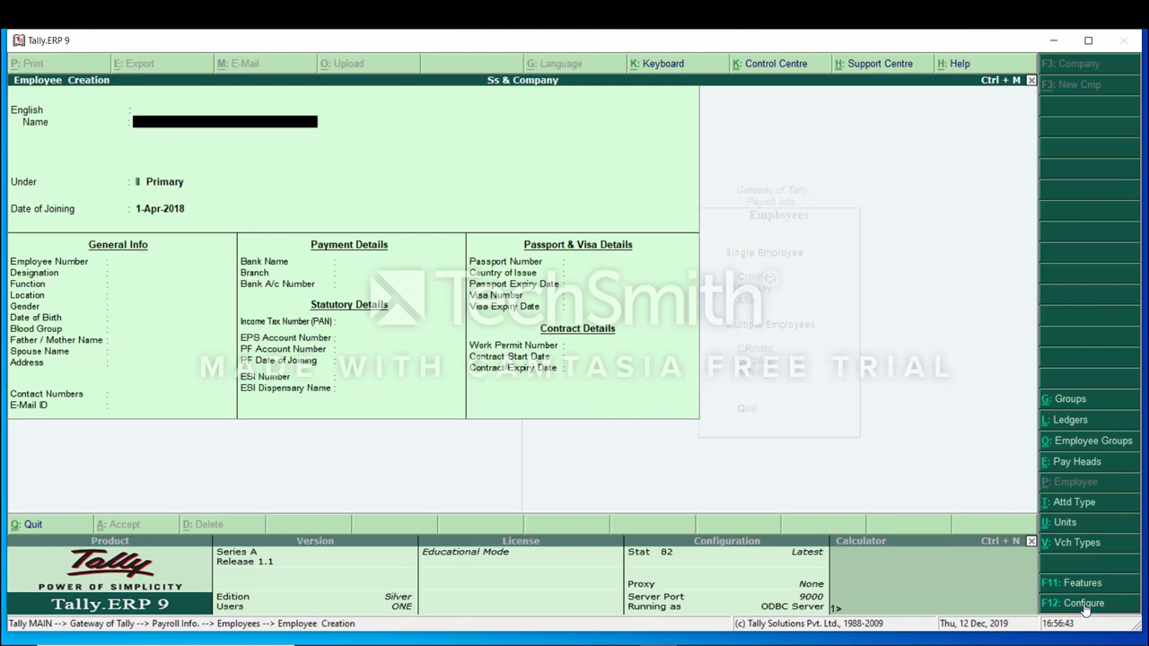
Quit the blank form, view the saved assistant professor in Employee Display, and return to Employees
key("Escape")
key("Return")
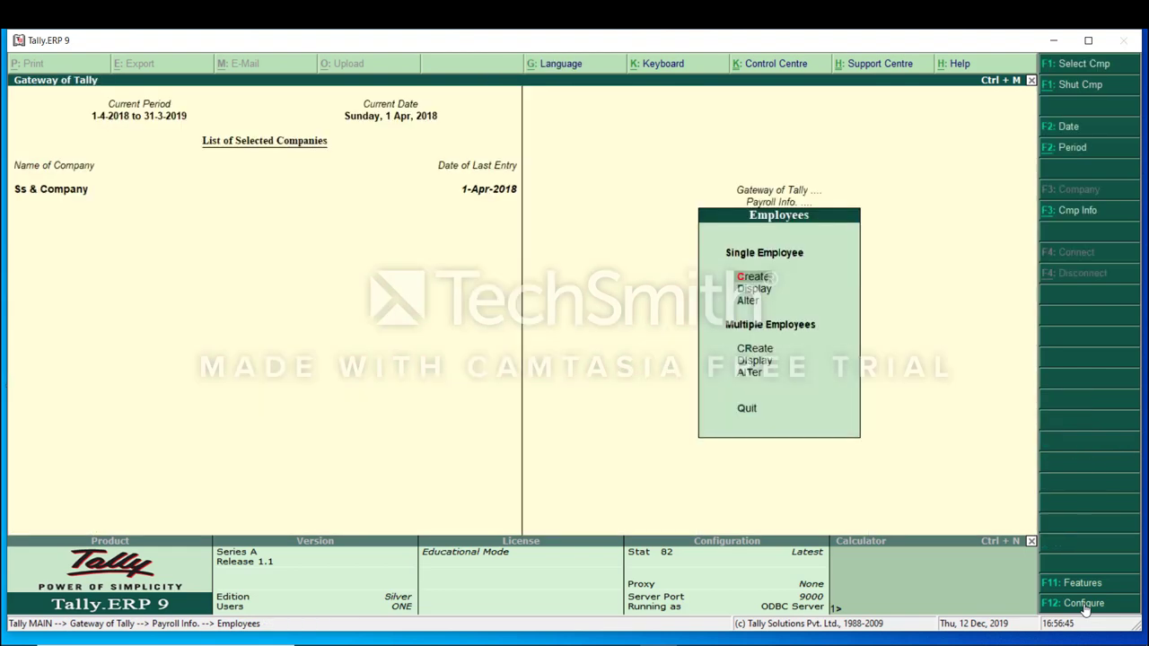
key("Down")
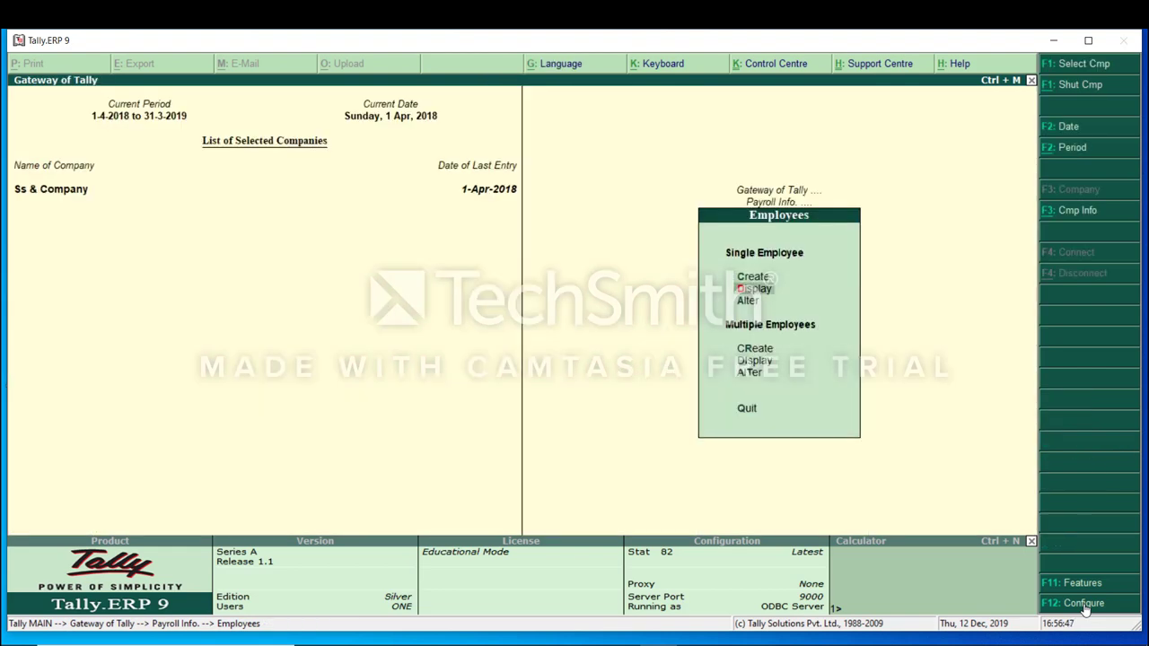
key("Return")
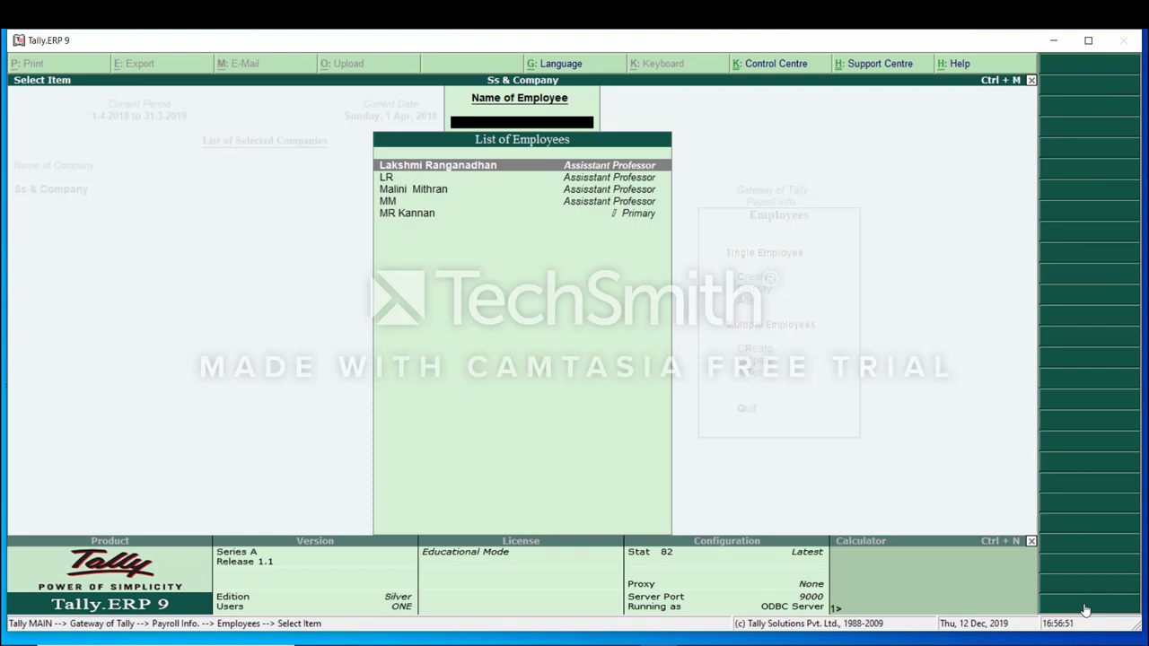
key("Return")
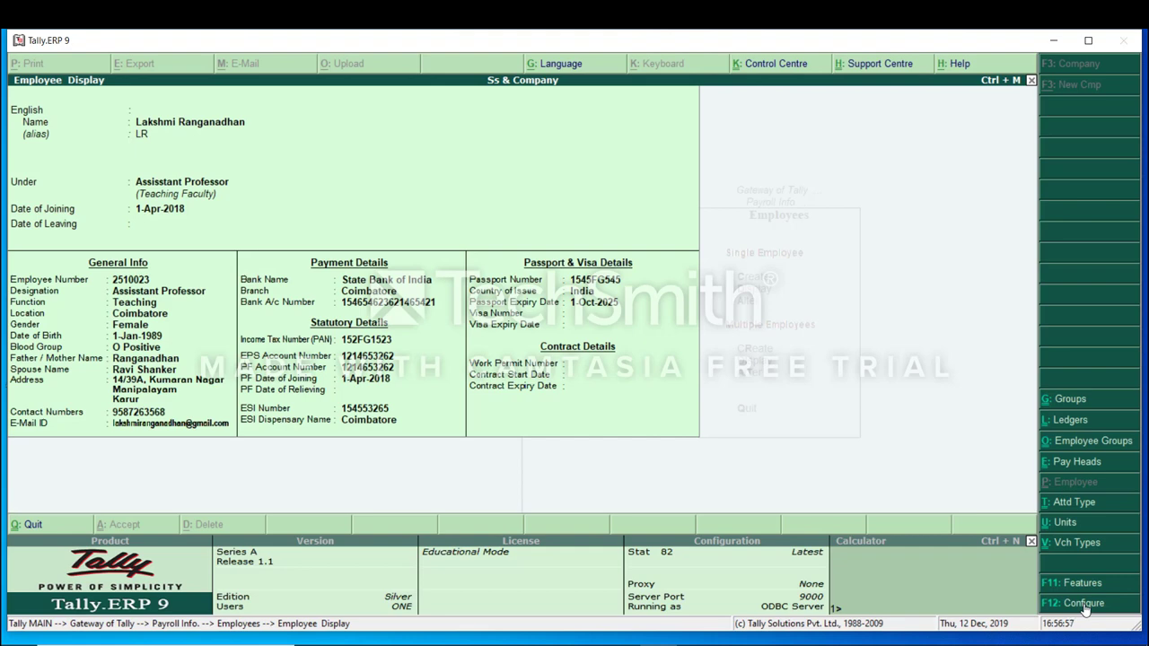
key("Escape")
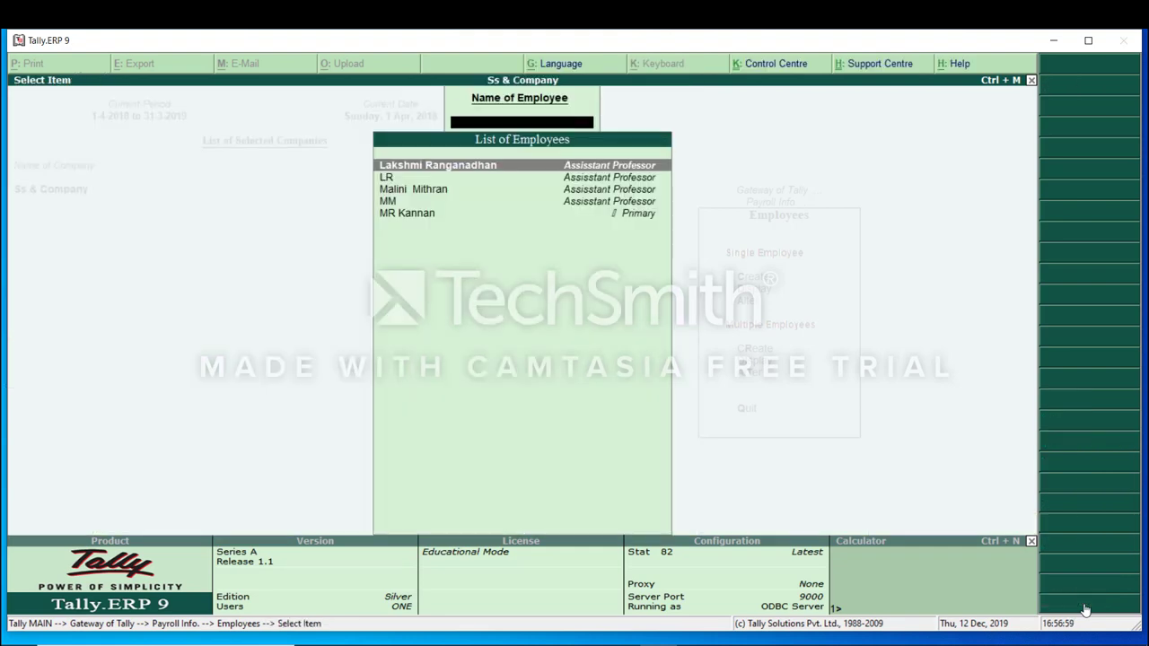
key("Escape")
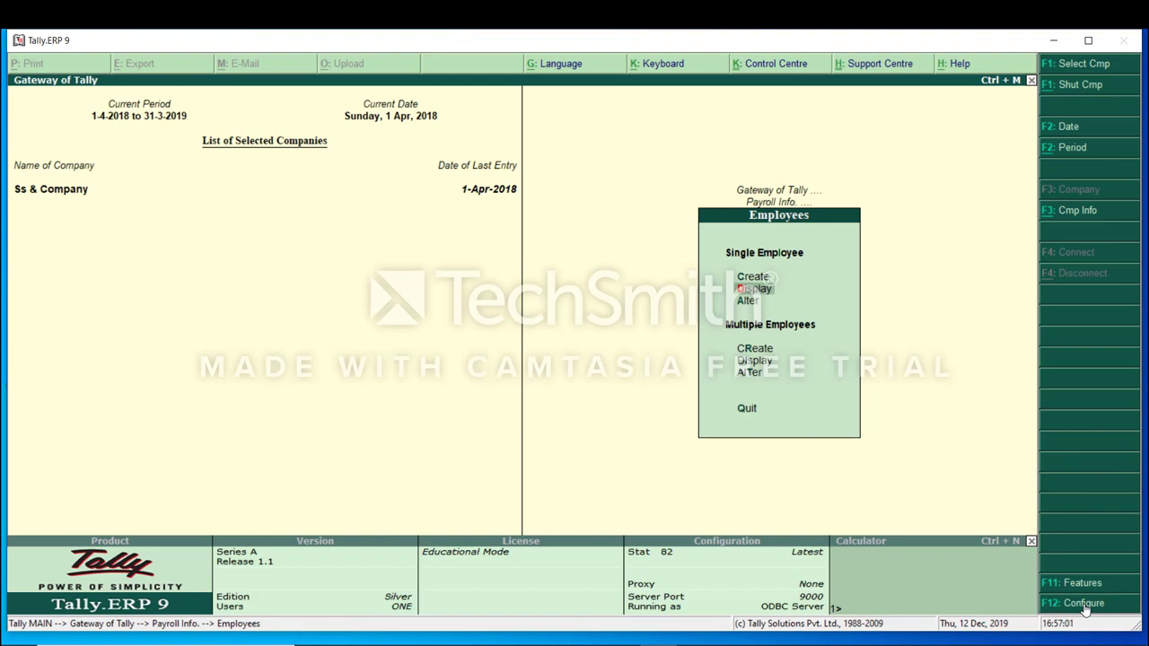
key("Down")
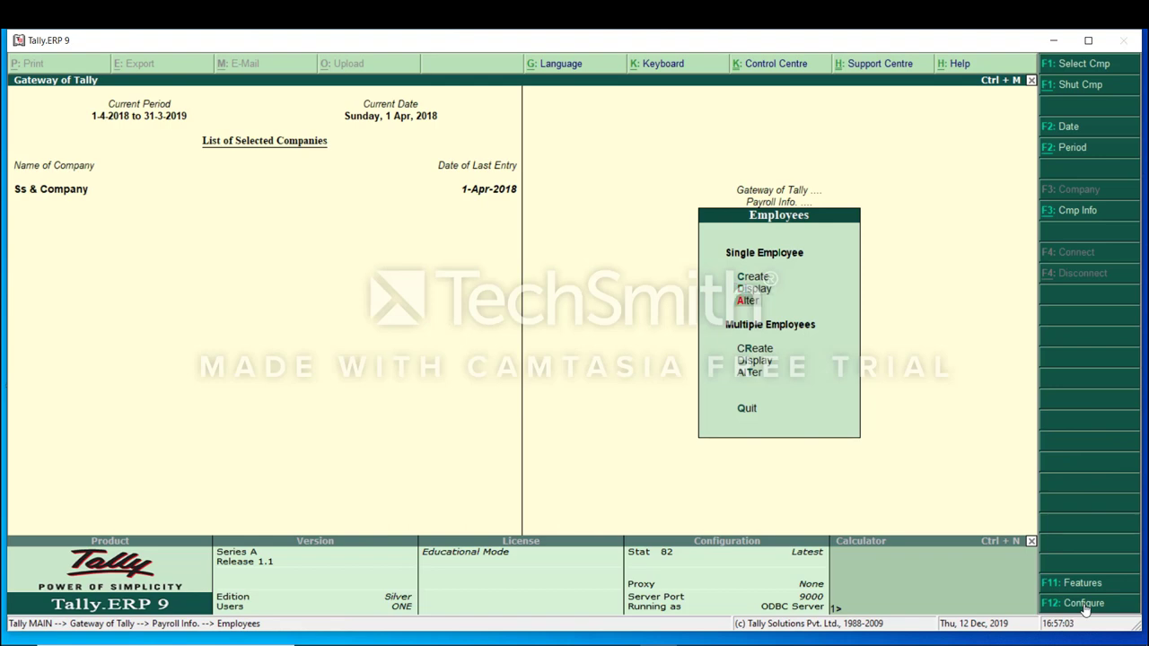
key("Return")
key("Return")
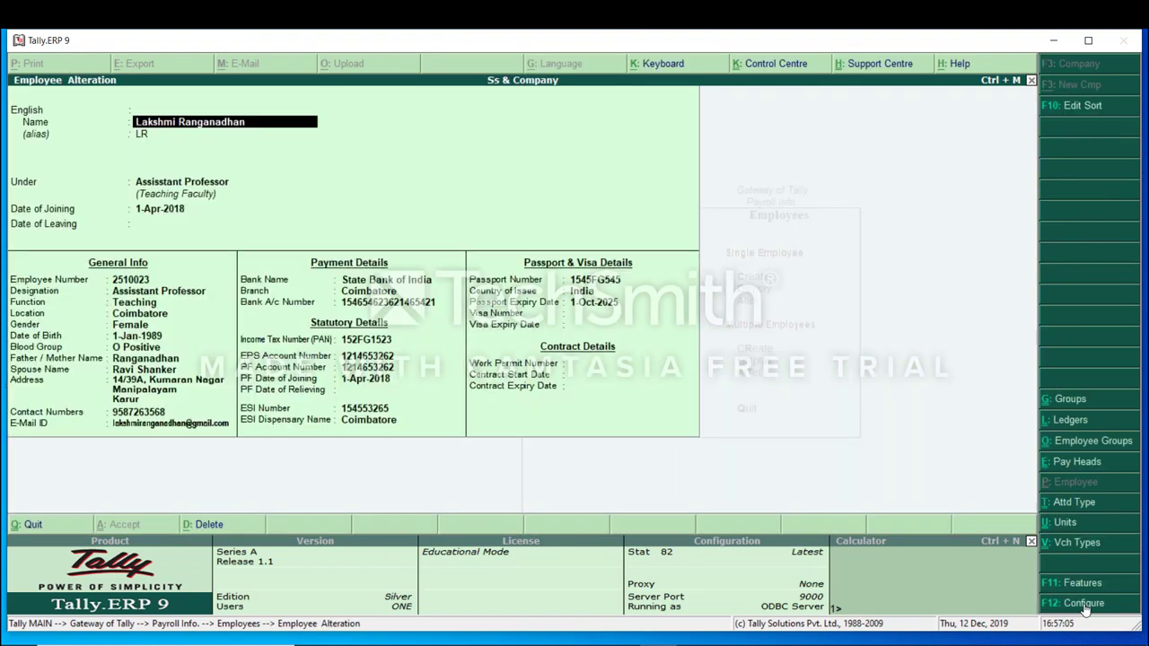
key("Return")
key("Return")
key("Return")
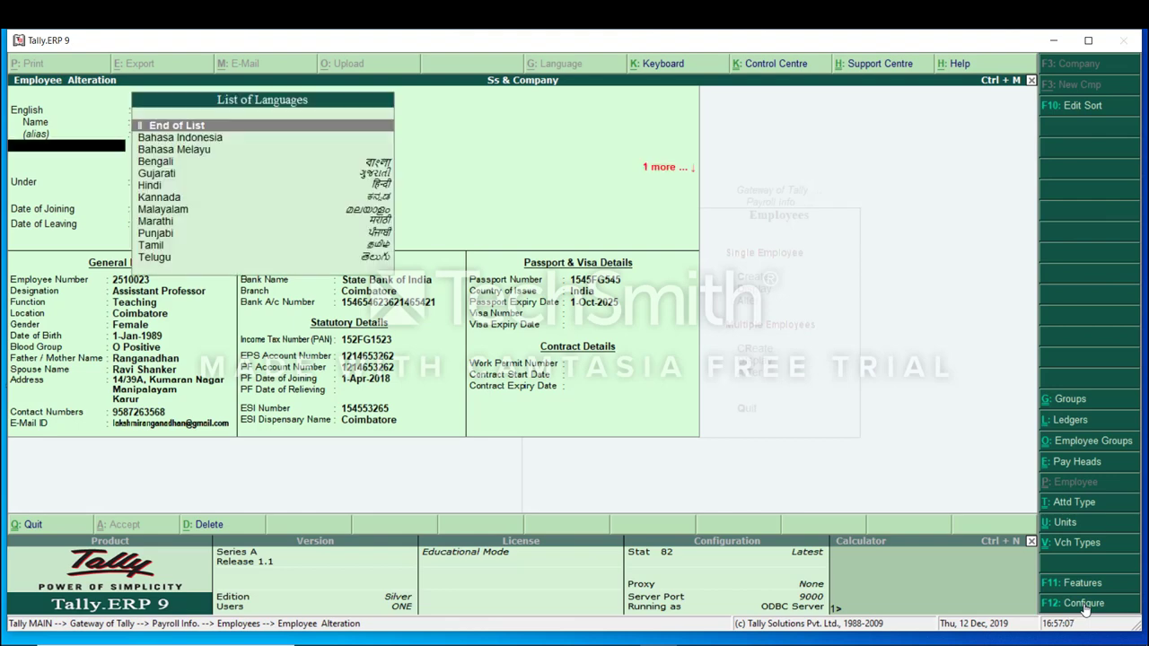
key("Return")
key("Return")
key("Return")
key("Return")
key("Return")
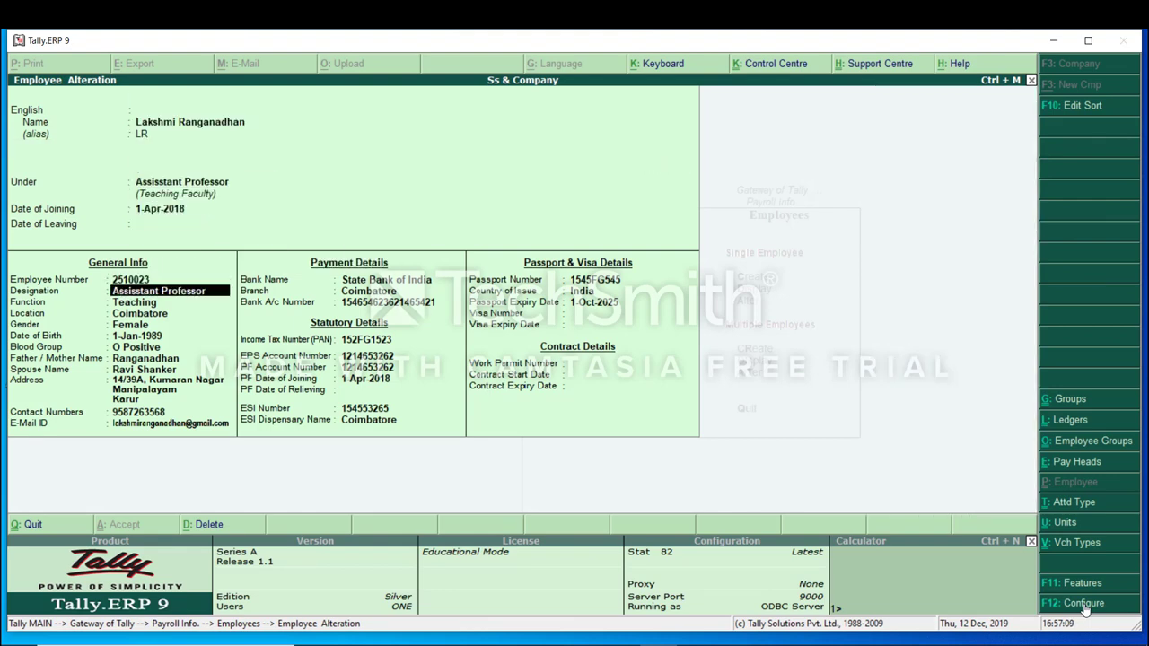
key("Return")
key("Return")
key("Return")
key("Return")
key("Return")
key("Return")
key("Return")
key("Return")
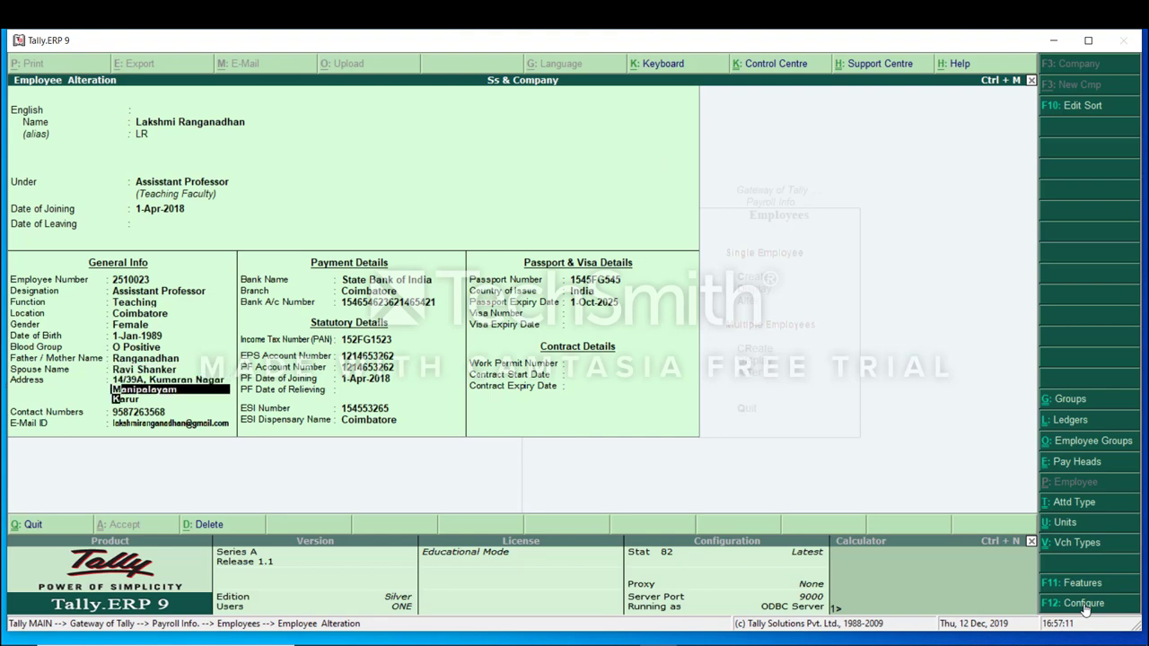
key("Return")
key("Return")
key("Return")
key("Return")
key("Return")
key("Return")
key("Return")
key("Return")
key("Return")
key("Return")
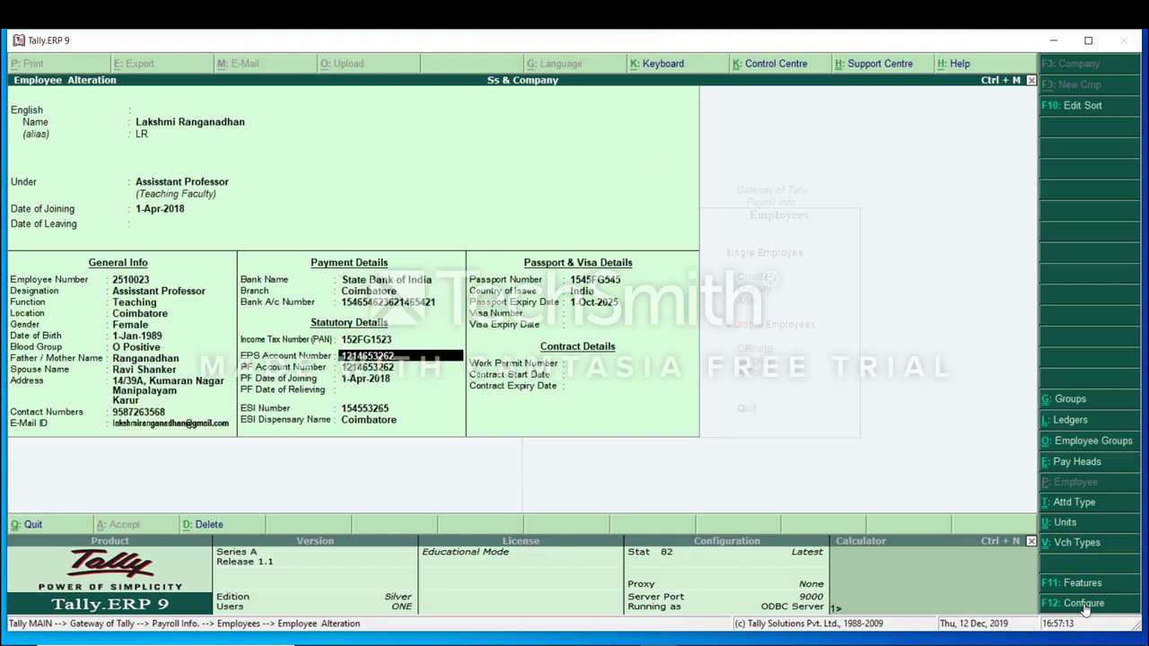
key("Return")
key("Return")
key("Return")
key("Return")
key("Return")
key("Return")
key("Return")
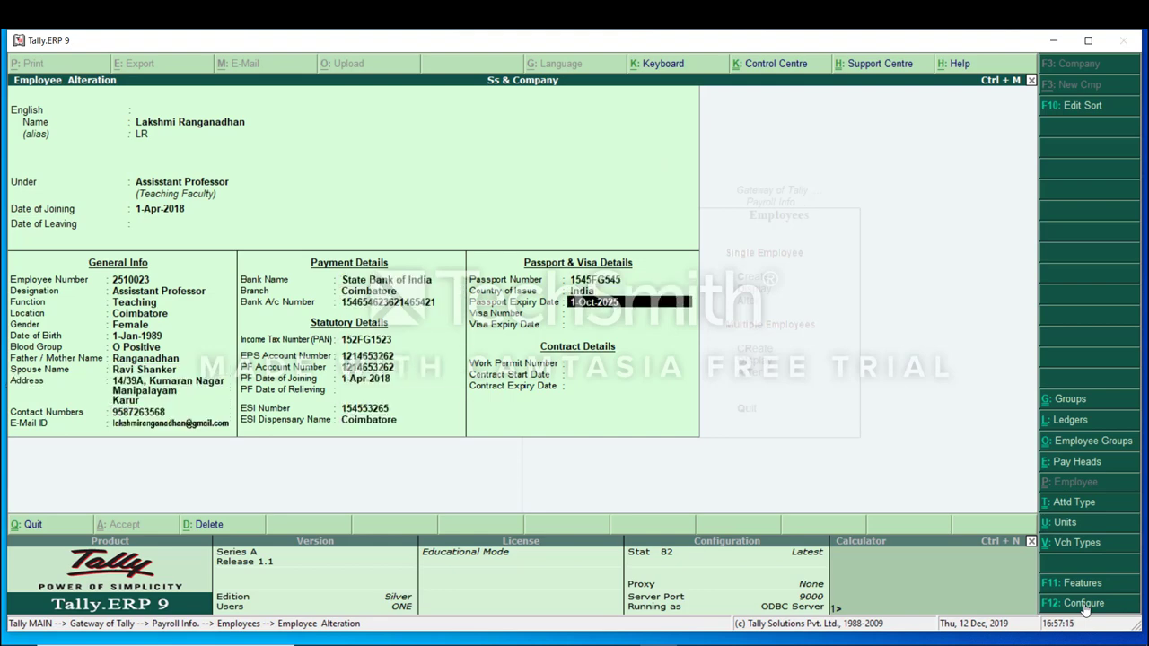
key("Return")
key("Return")
key("Return")
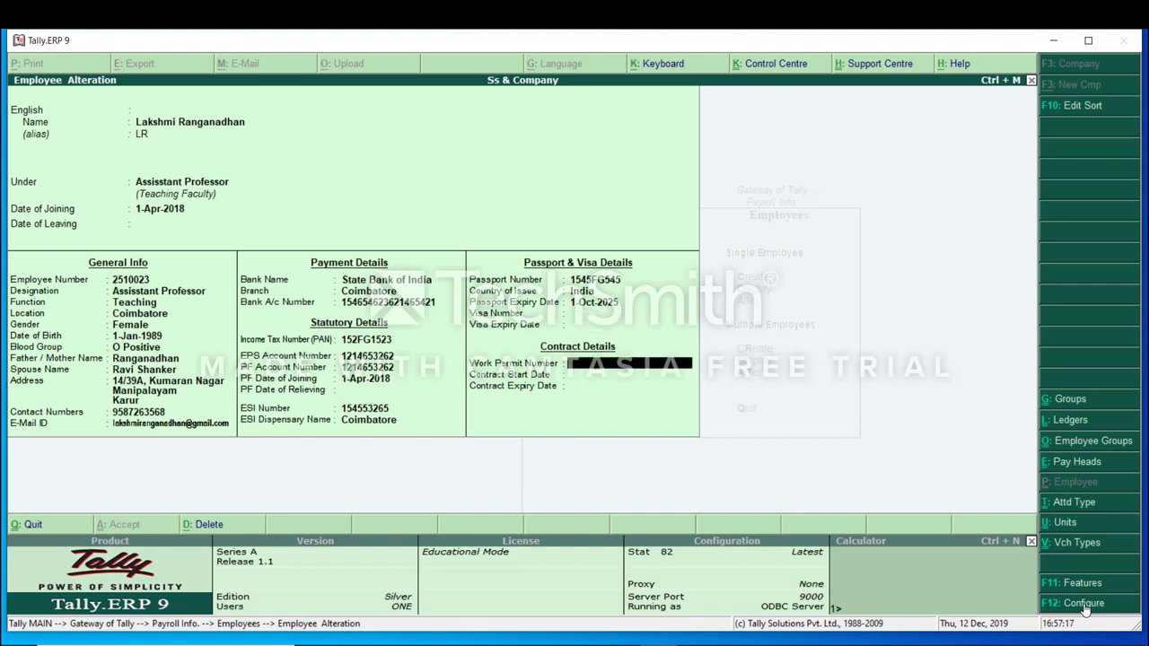
key("Return")
key("Return")
key("Return")
key("Return")
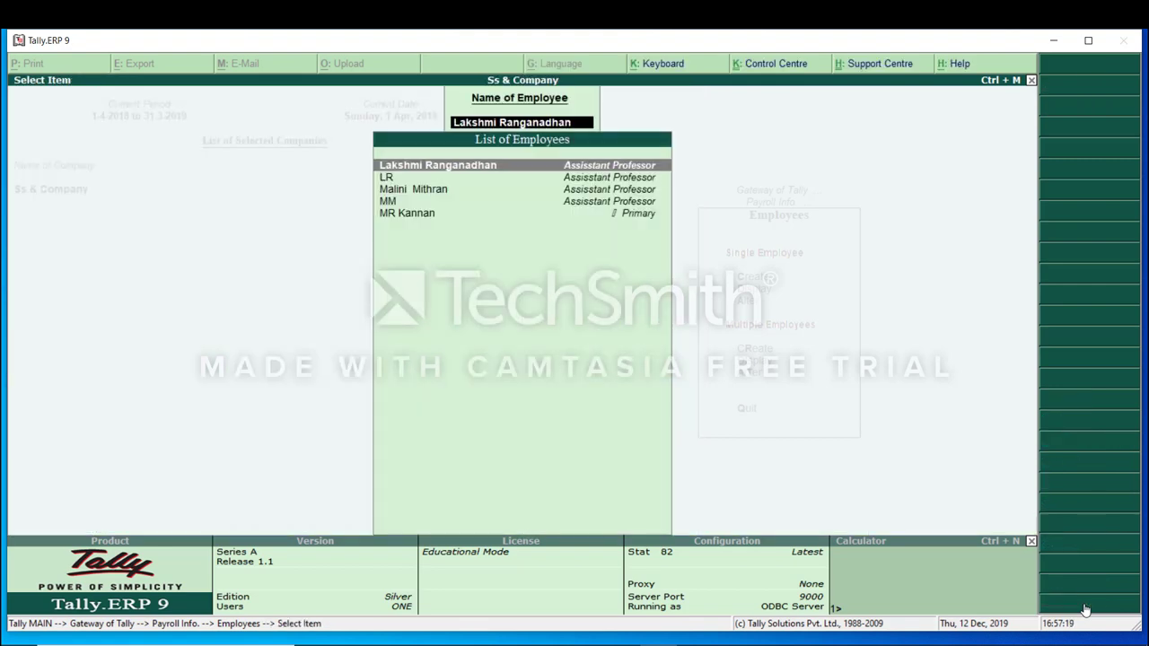
key("Escape")
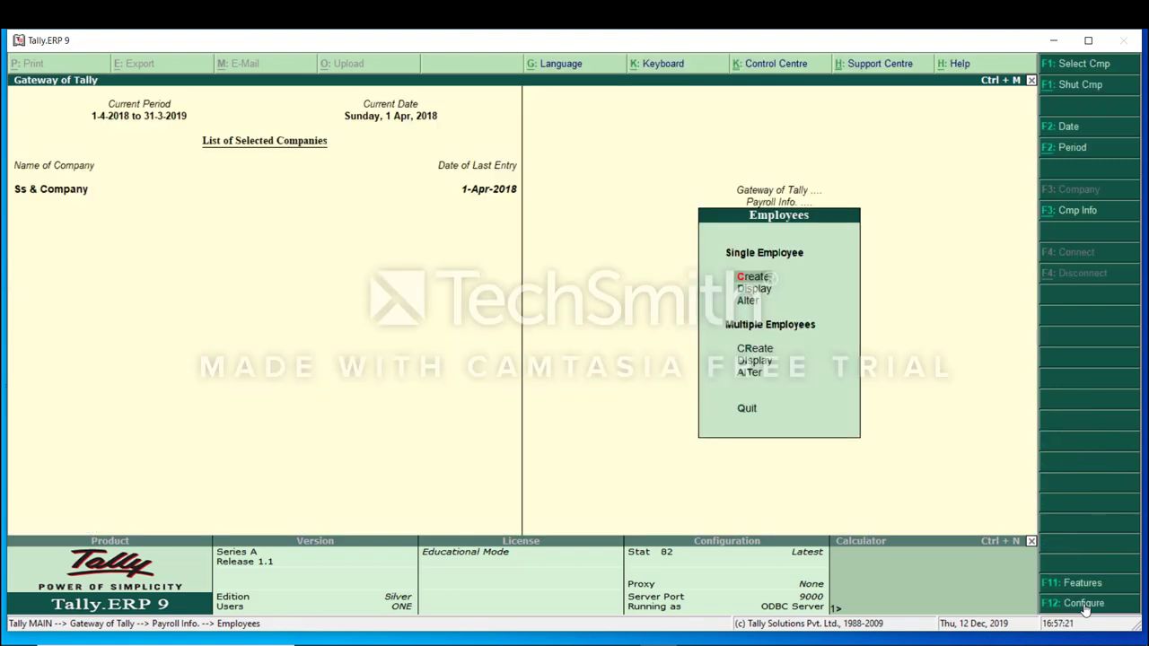